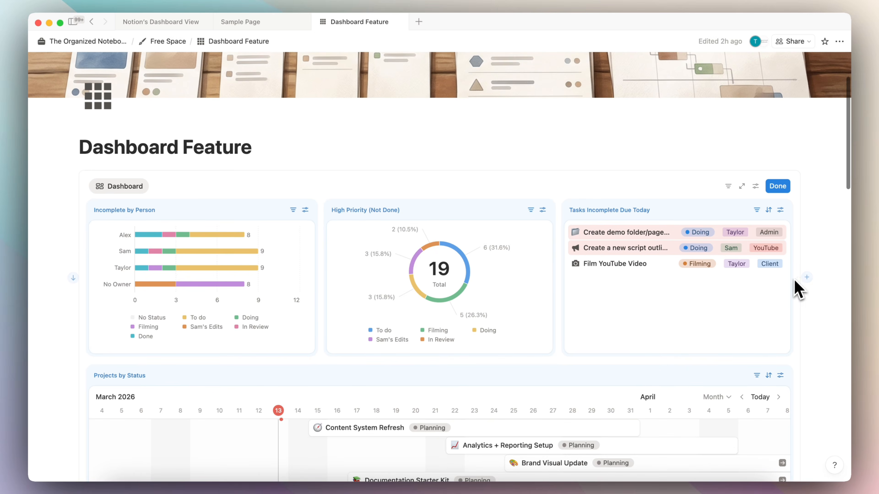
Add a new chart view to the end of the dashboard's first row and make it a number chart
left_click(807, 277)
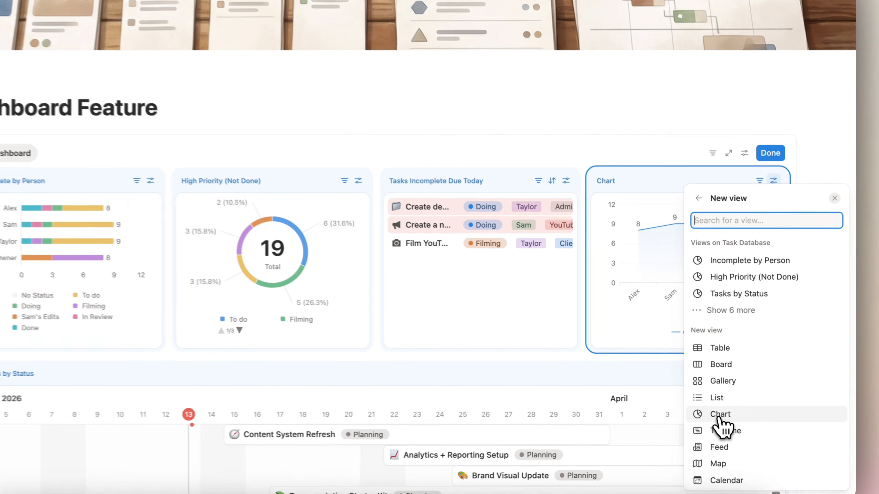
left_click(734, 411)
left_click(746, 397)
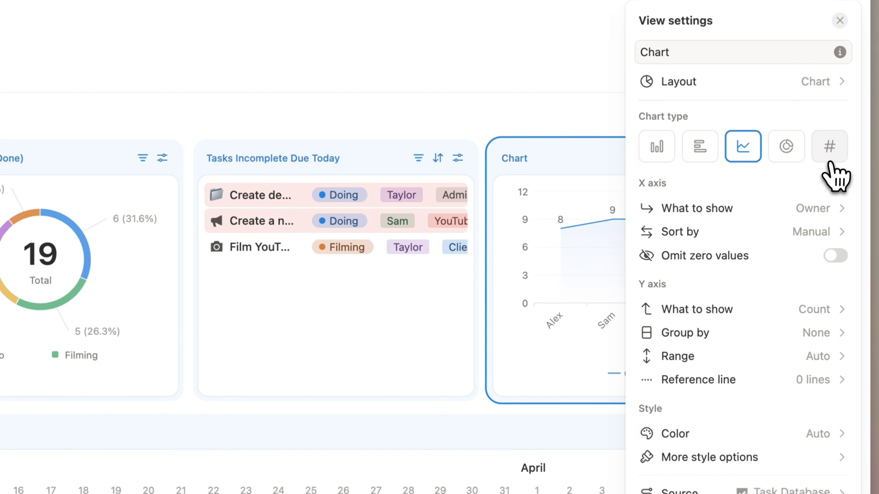
left_click(829, 92)
left_click(839, 82)
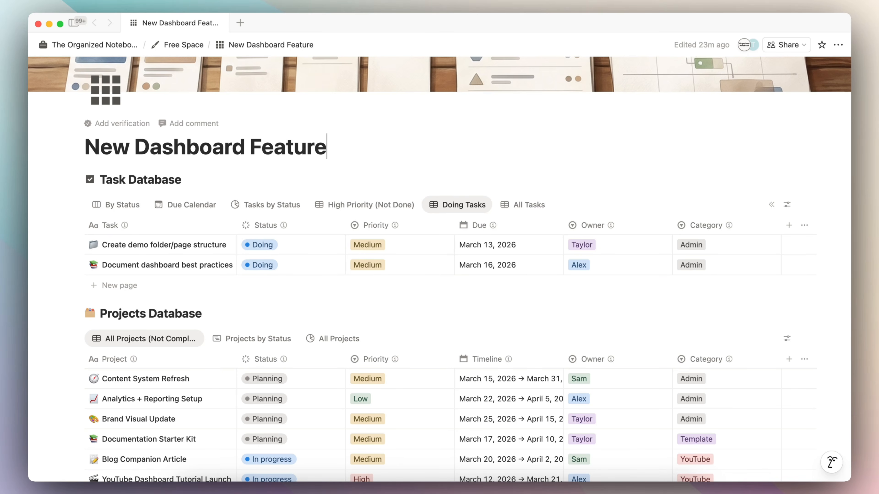
Insert an empty dashboard directly below the New Dashboard Feature page title
key("Return")
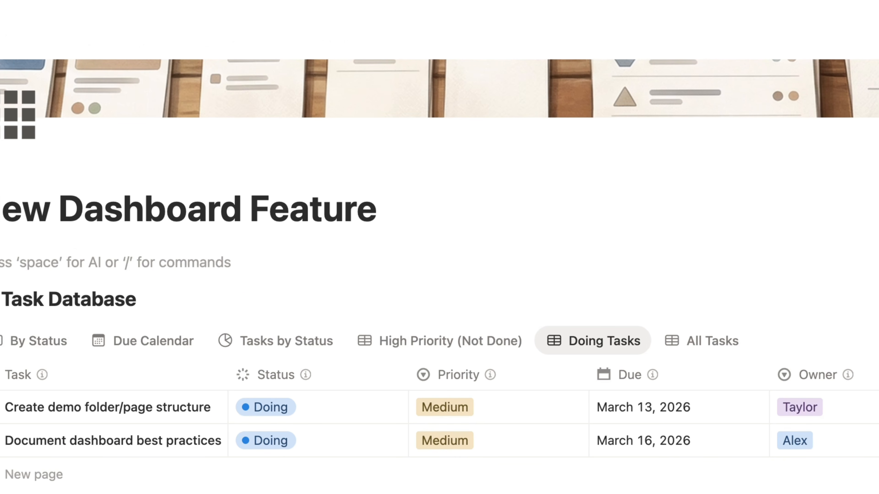
type("/dash")
left_click(228, 215)
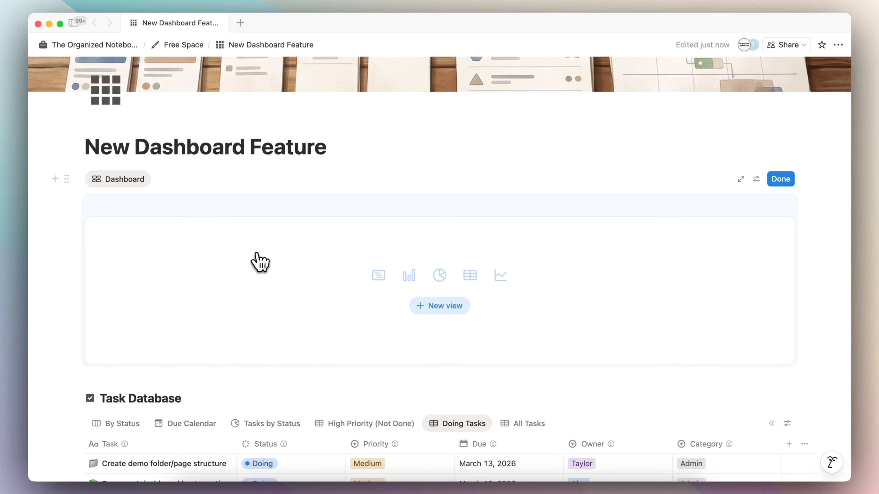
Add the existing High Priority (Not Done) view of the Task Database as the dashboard's first widget
scroll(312, 276, "down", 1)
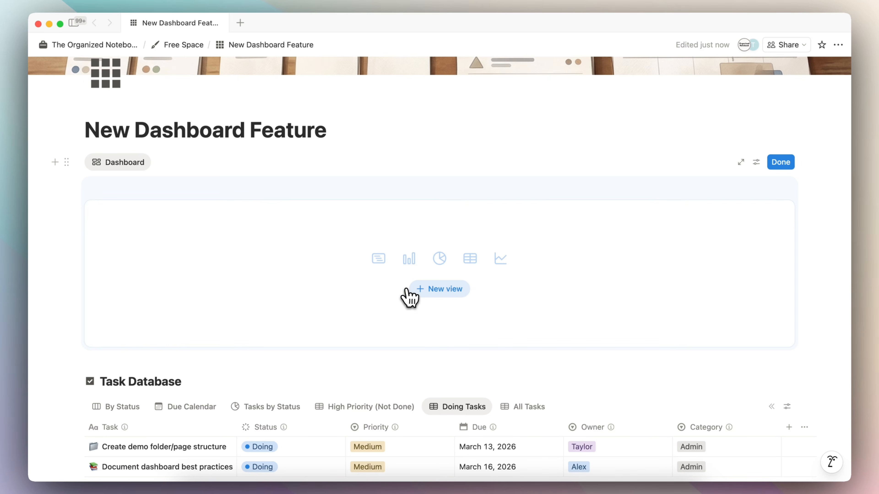
left_click(440, 290)
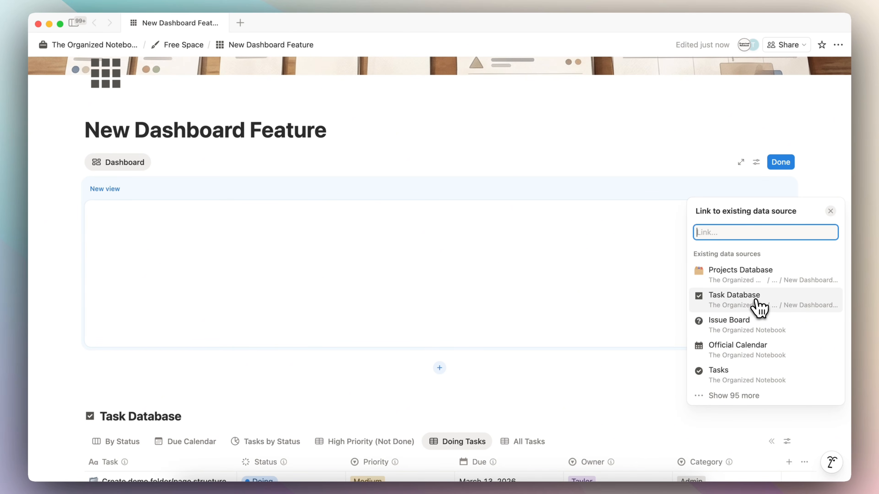
left_click(761, 306)
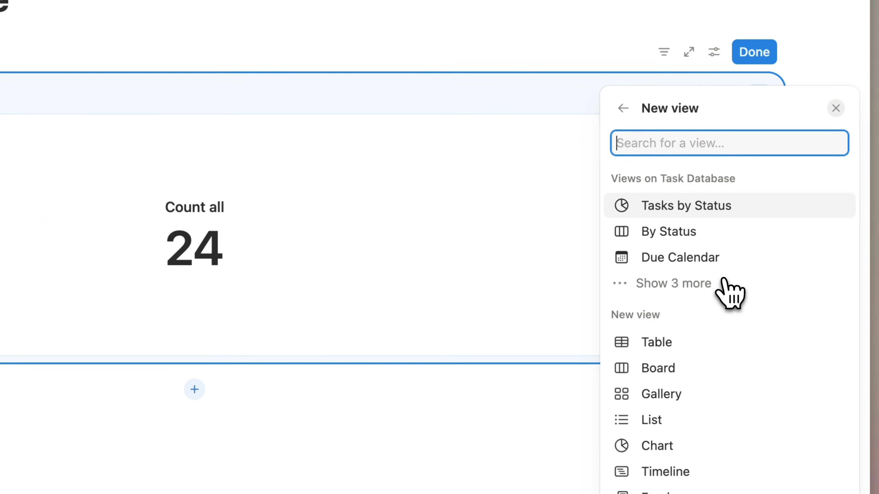
left_click(669, 282)
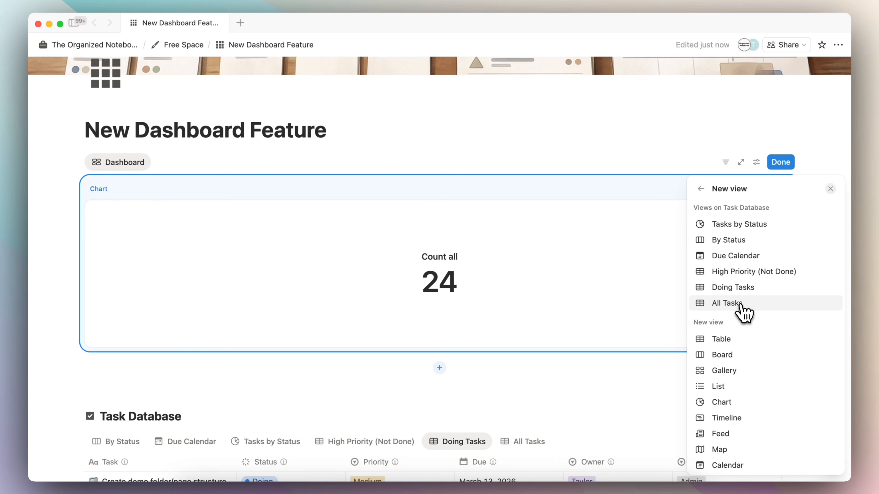
left_click(740, 273)
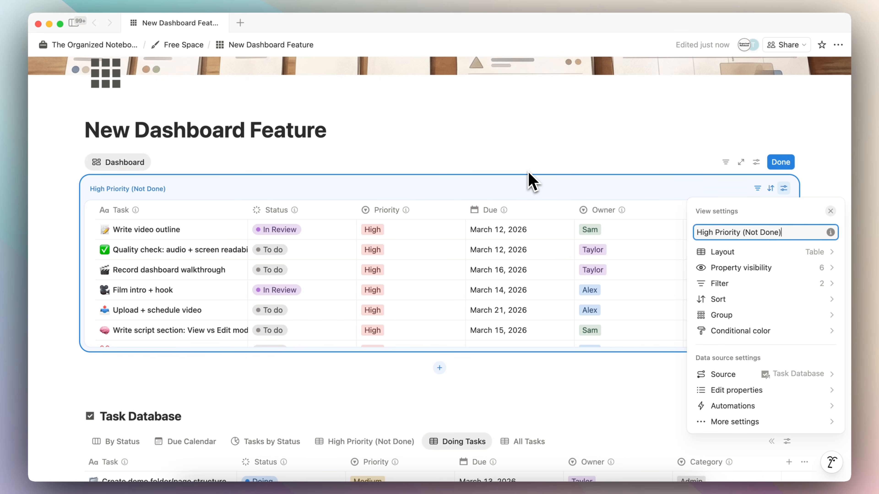
left_click(529, 173)
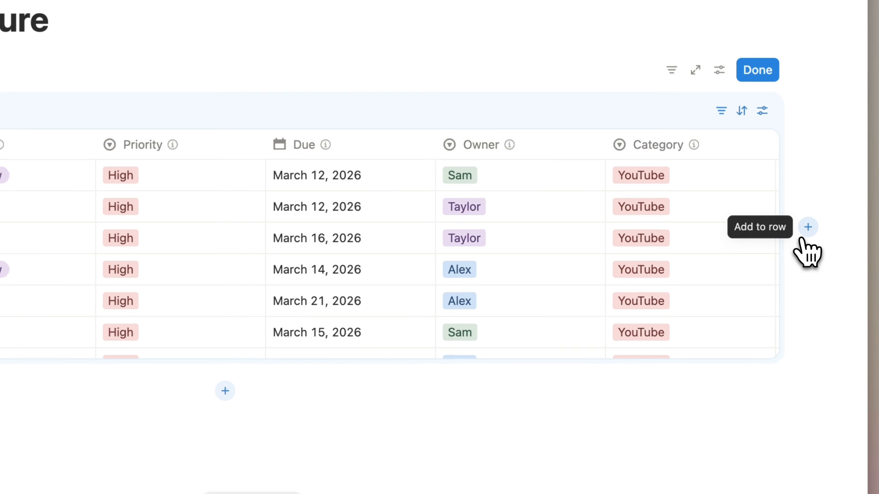
Add a second widget to the row, linked to the Task Database, as a new Calendar view
left_click(808, 222)
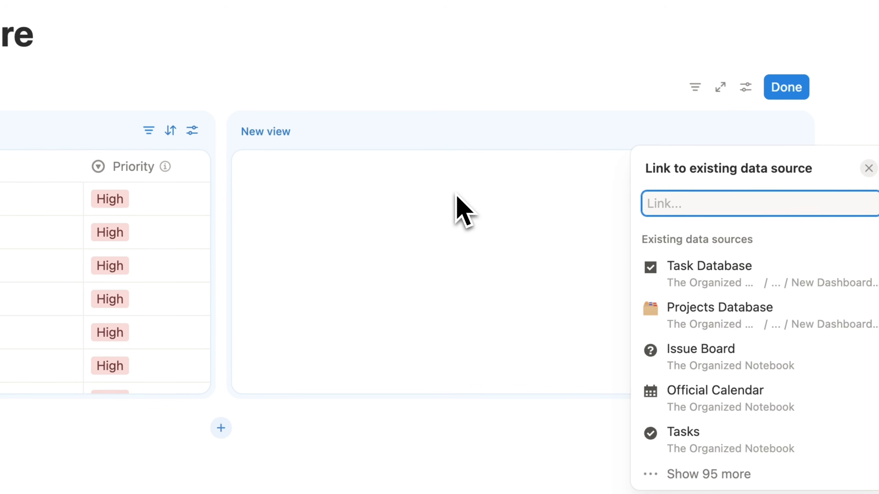
left_click(712, 282)
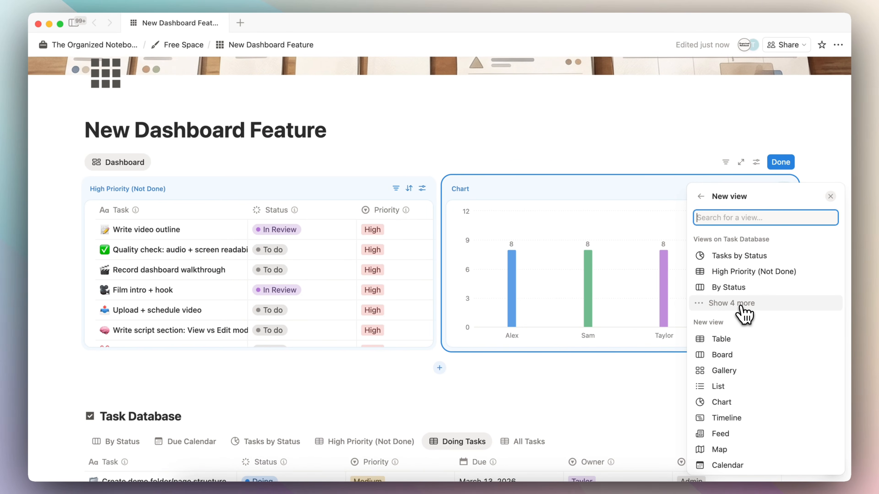
left_click(741, 307)
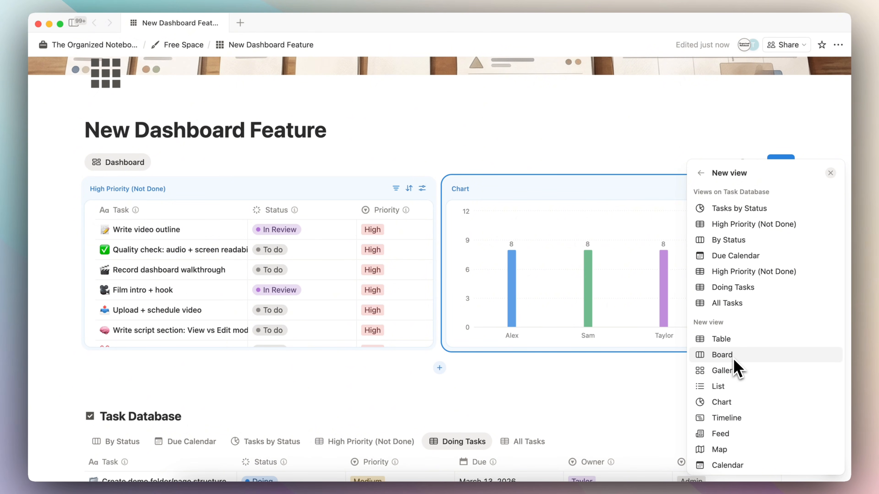
left_click(727, 465)
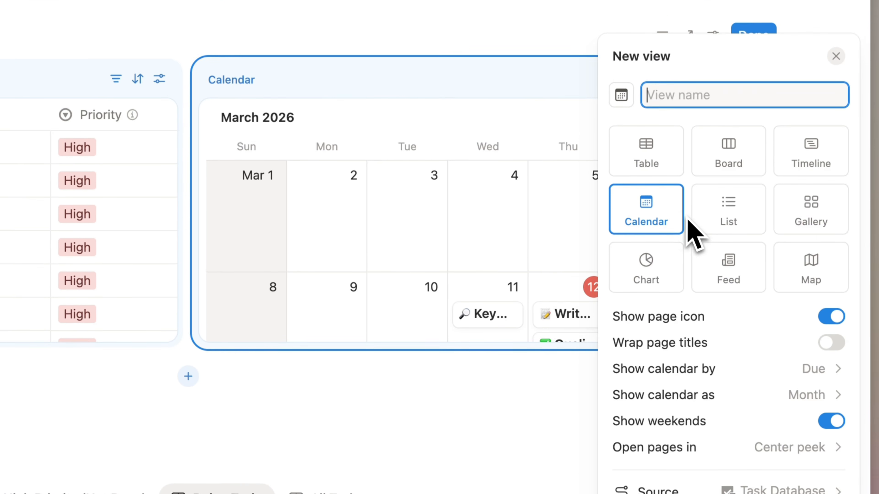
Try the Gallery and Map layouts for the new Task Database view
left_click(702, 212)
left_click(804, 218)
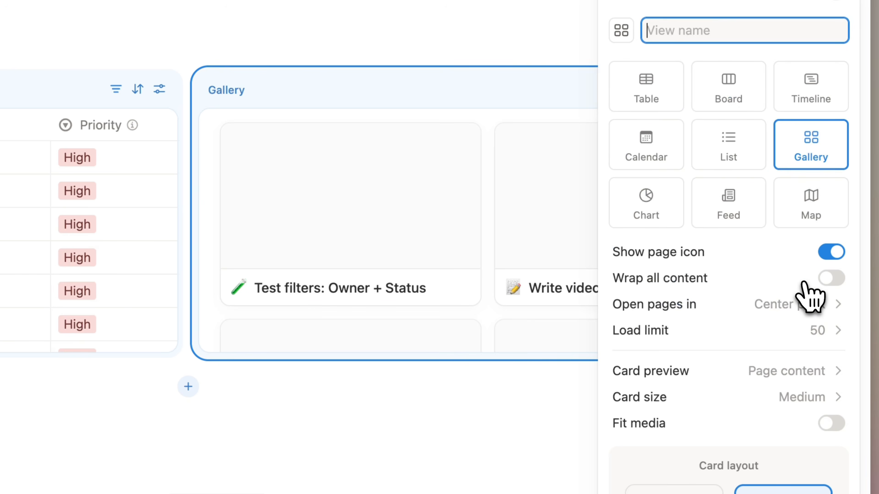
left_click(758, 204)
left_click(806, 292)
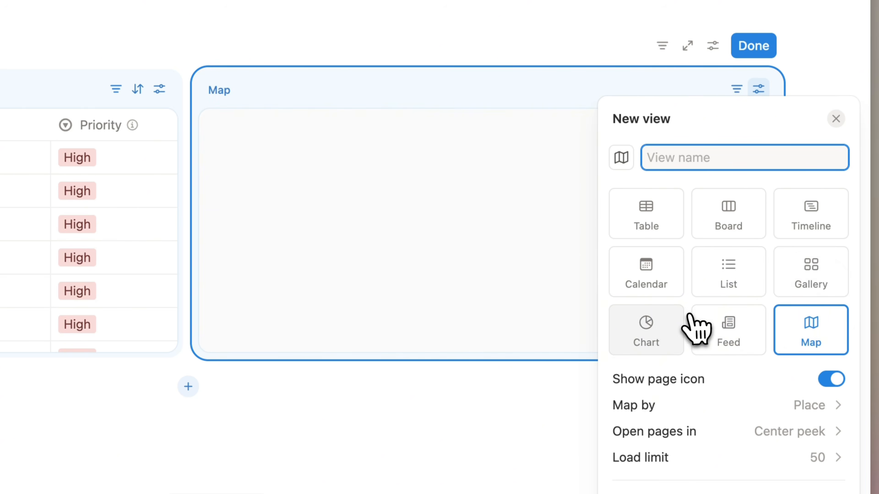
Switch the new view's layout to Chart and set its chart type to number
left_click(669, 328)
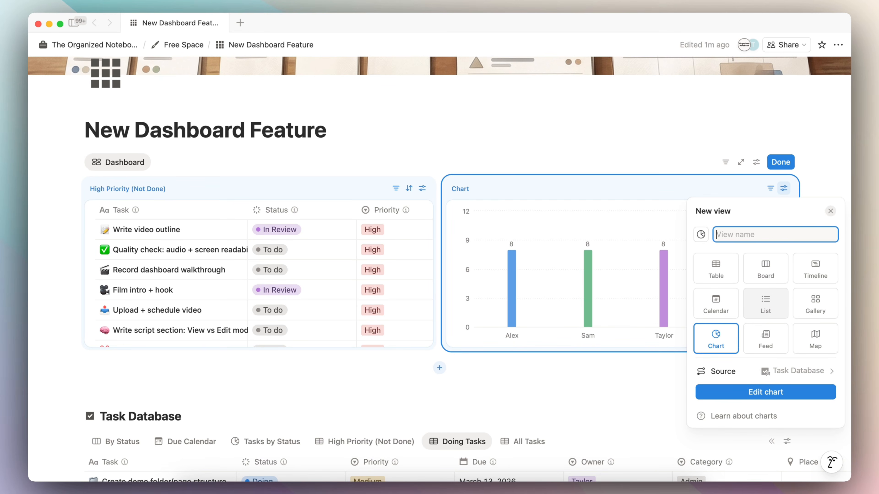
left_click(766, 395)
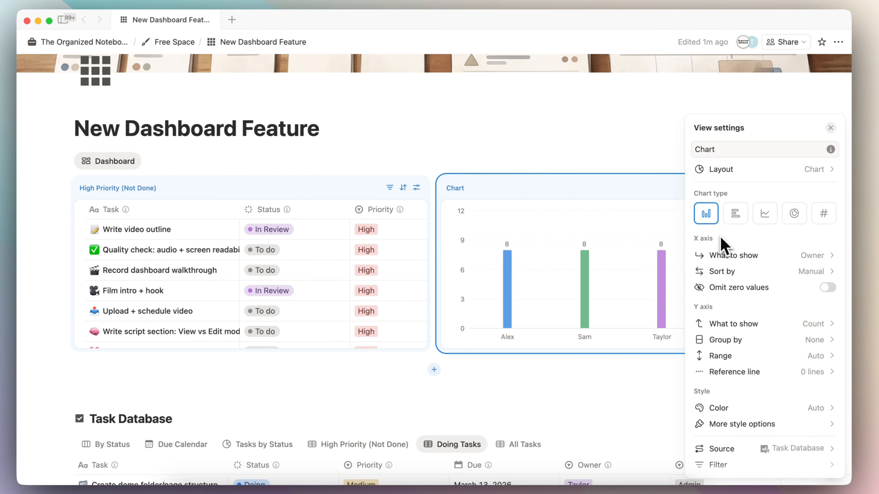
left_click(827, 218)
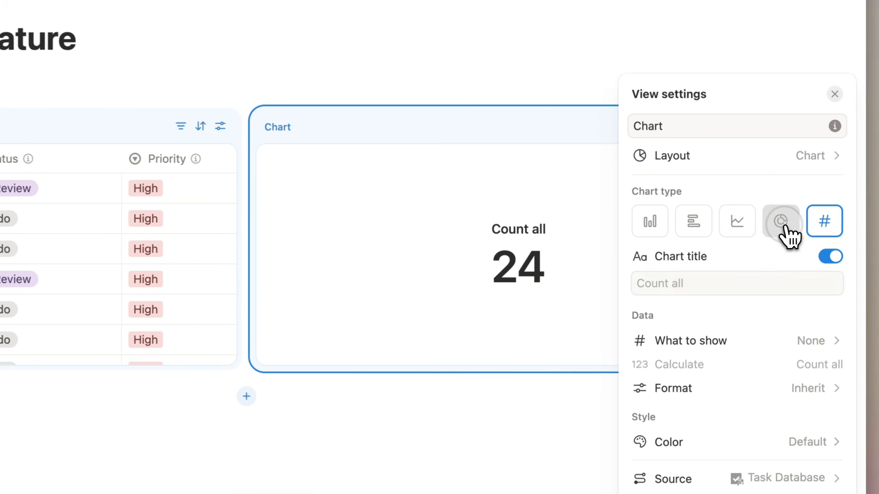
Try out the donut chart type and the chart title toggle on the number chart
left_click(795, 252)
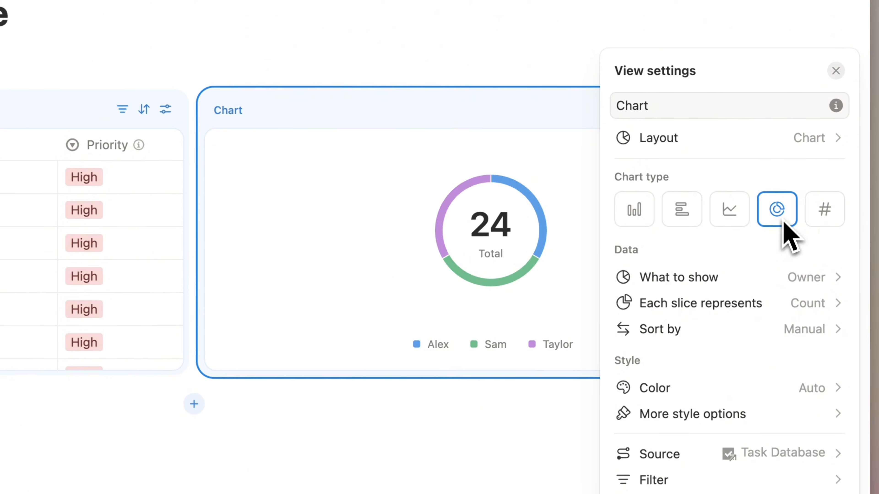
left_click(827, 221)
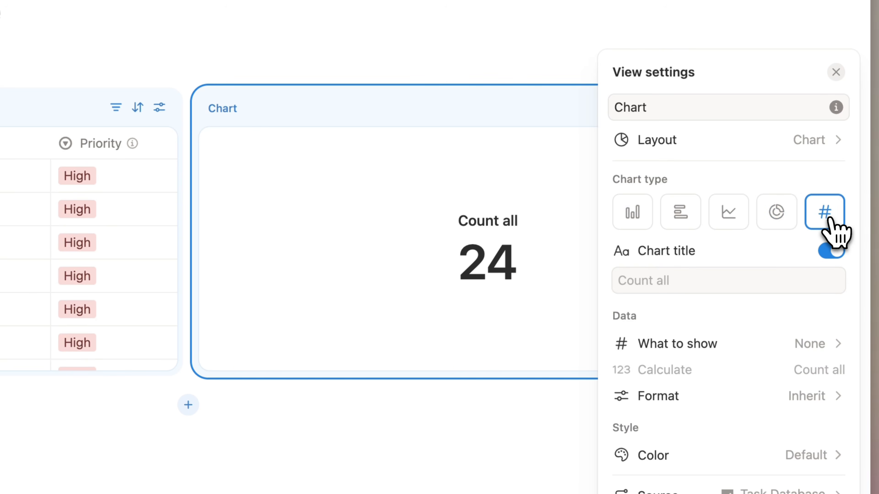
left_click(833, 252)
left_click(833, 283)
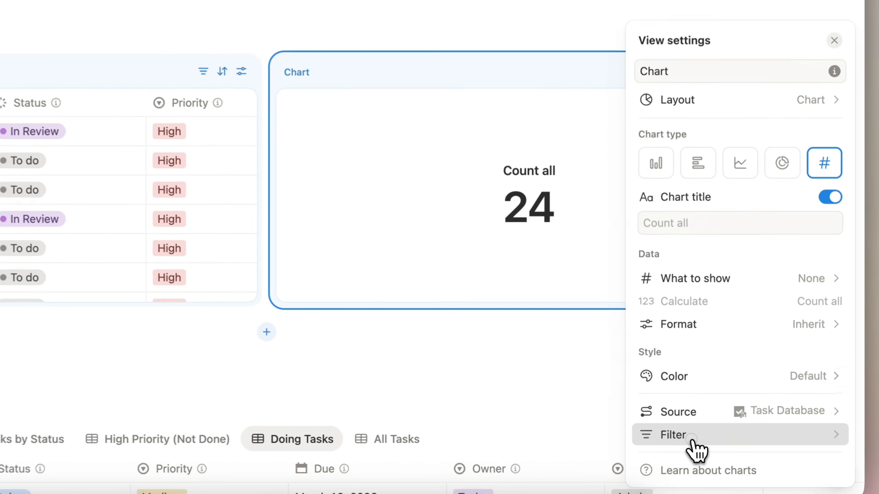
Filter the number chart to tasks whose Due start date is Today
left_click(733, 445)
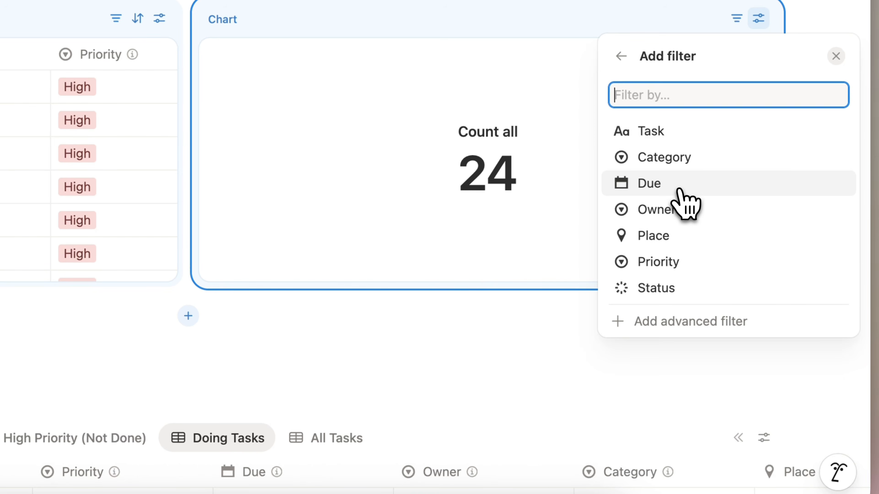
left_click(680, 192)
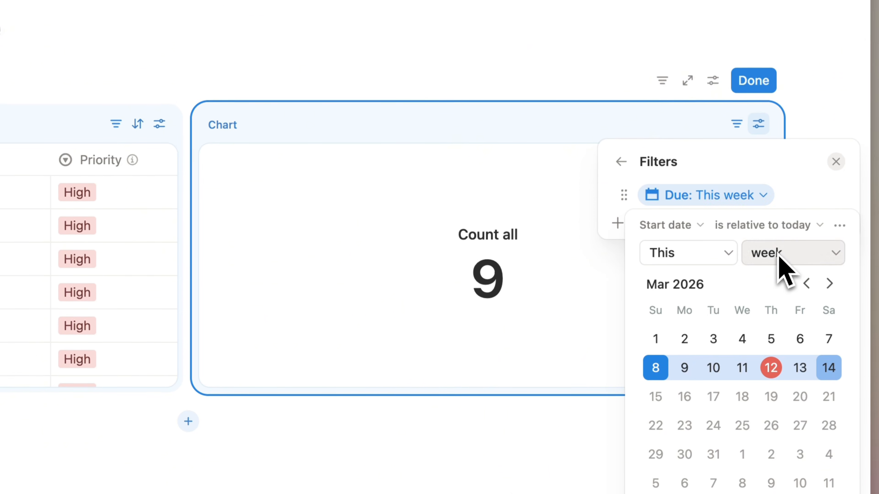
left_click(790, 224)
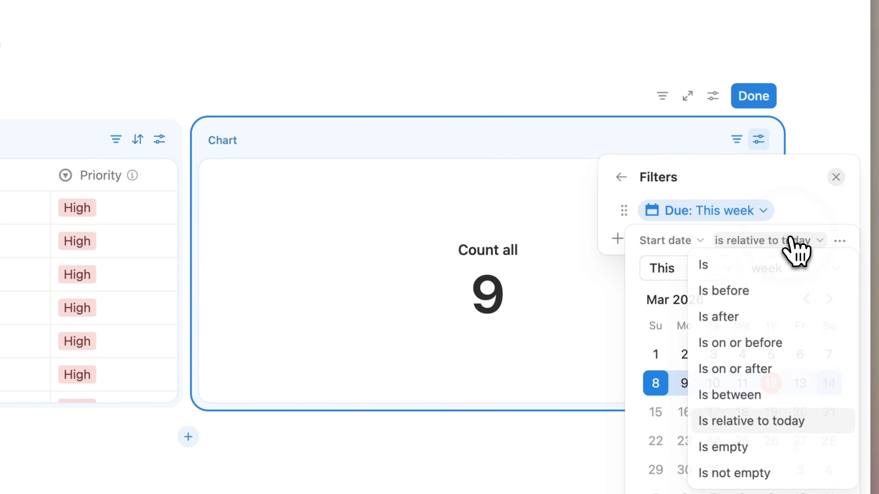
left_click(763, 266)
left_click(832, 269)
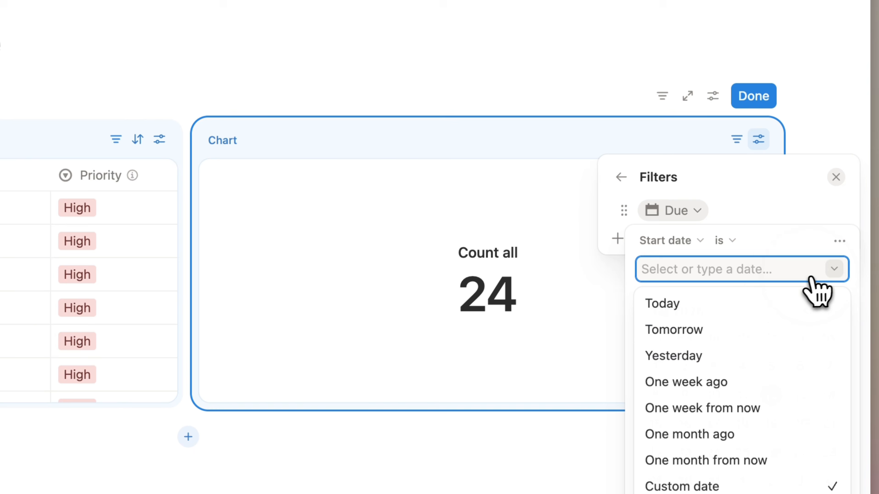
left_click(724, 304)
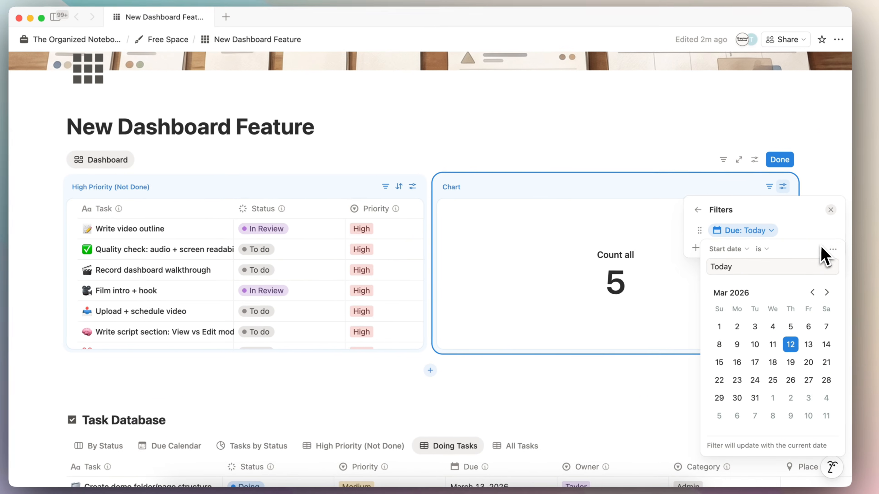
Add a second filter to the number chart so that Status is not Complete
left_click(696, 248)
left_click(690, 343)
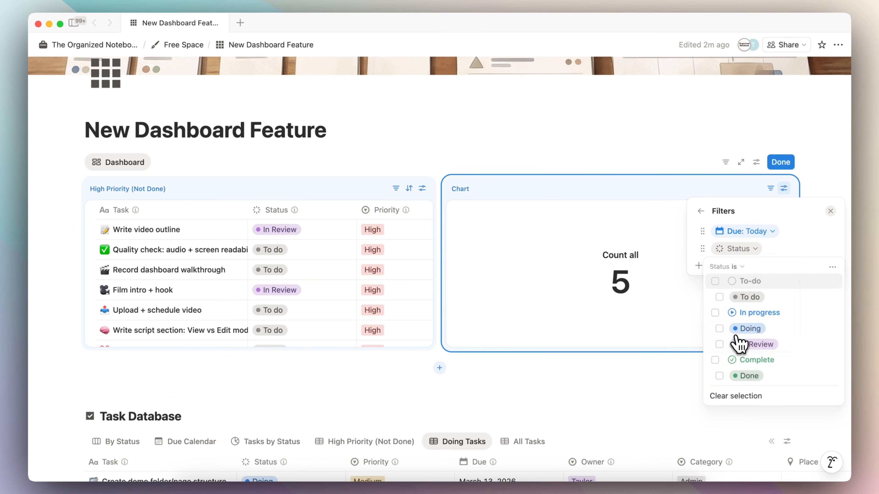
left_click(742, 267)
left_click(749, 298)
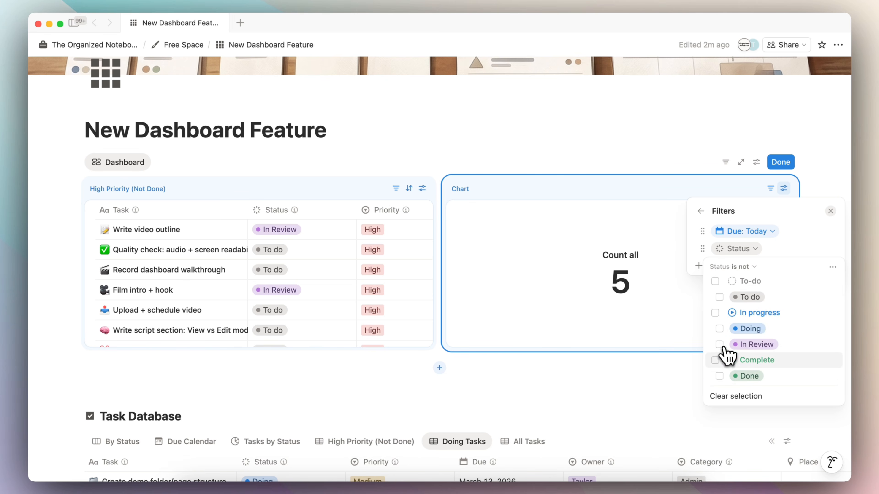
left_click(715, 360)
left_click(720, 377)
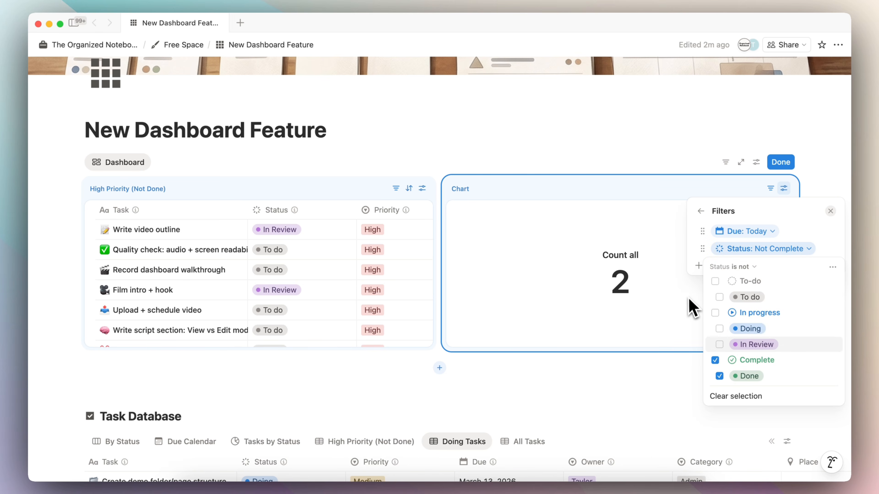
left_click(702, 212)
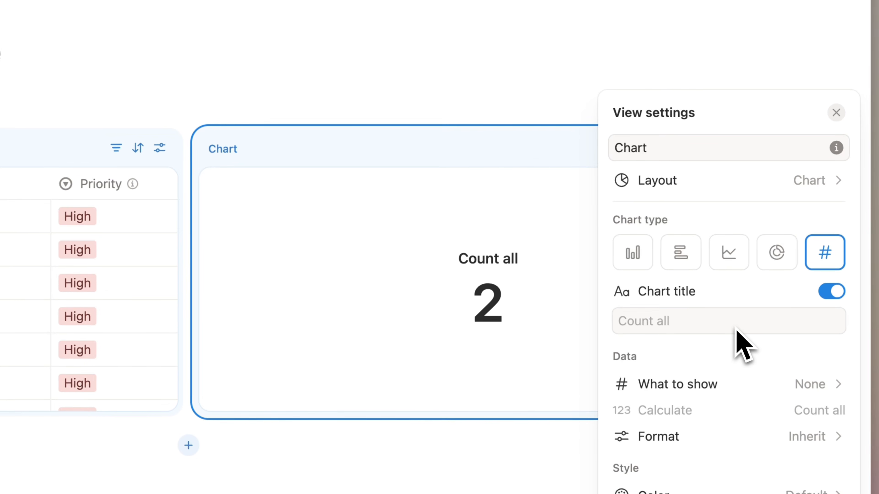
Hide the number chart's title and rename the view Tasks Incomplete Due Today
left_click(831, 291)
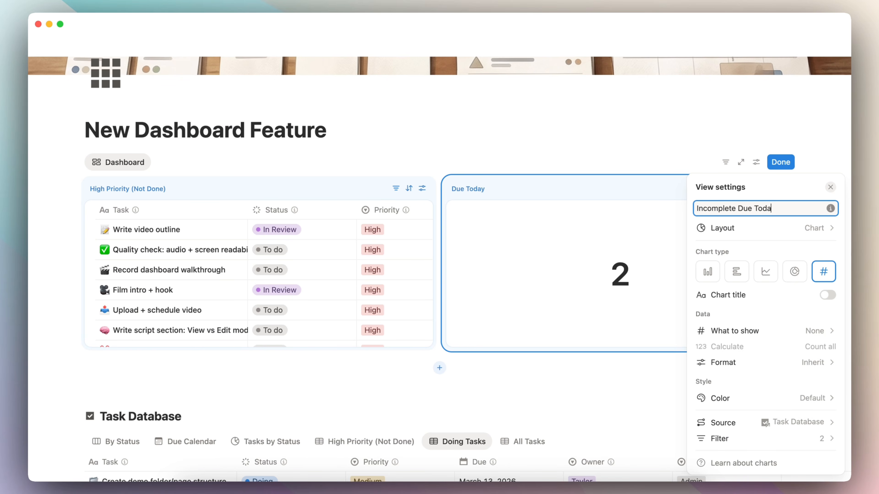
type("y")
left_click(702, 209)
type("Tasks")
left_click(584, 187)
Place the Tasks Incomplete Due Today widget before the High Priority table and reduce its width and the row height
left_click_drag(585, 187, 194, 220)
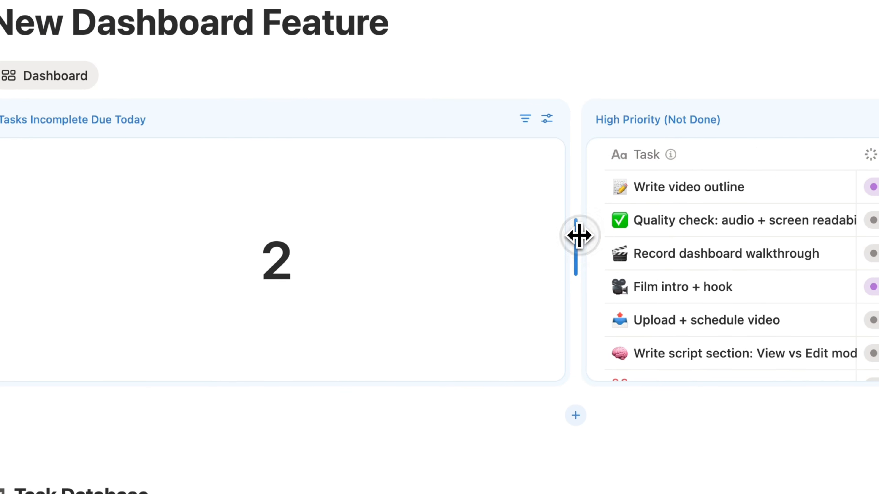
left_click_drag(579, 236, 224, 244)
left_click_drag(192, 379, 193, 306)
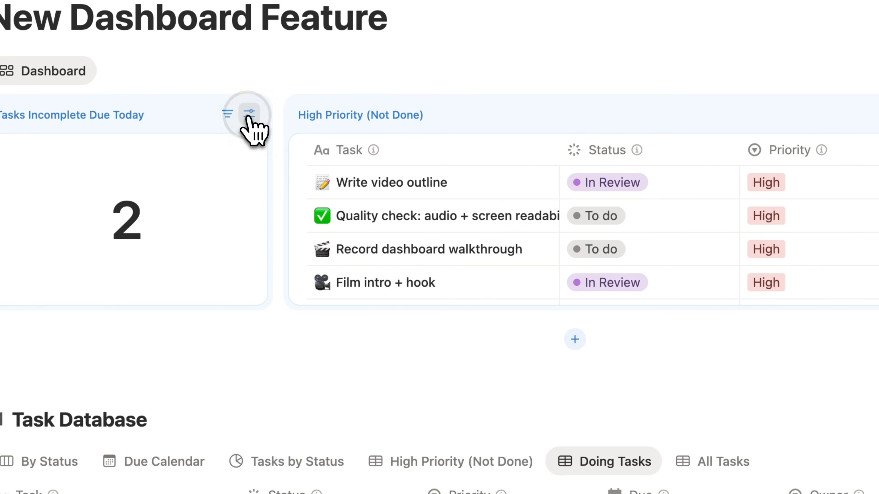
Duplicate the Tasks Incomplete Due Today number widget and place the copy between the original and the High Priority table
left_click(249, 116)
left_click(402, 466)
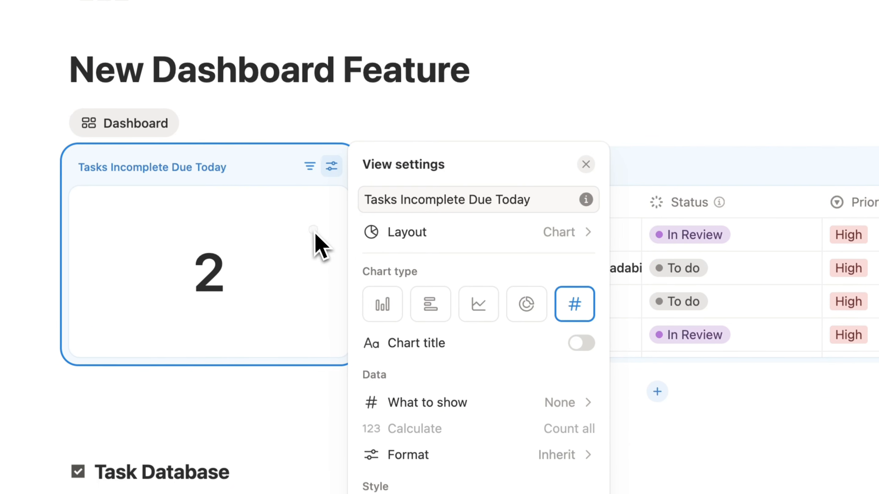
right_click(258, 174)
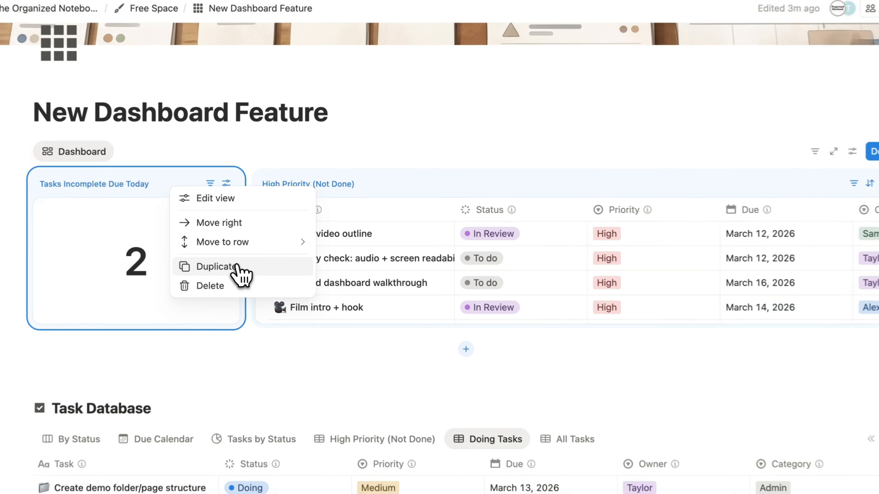
left_click(254, 258)
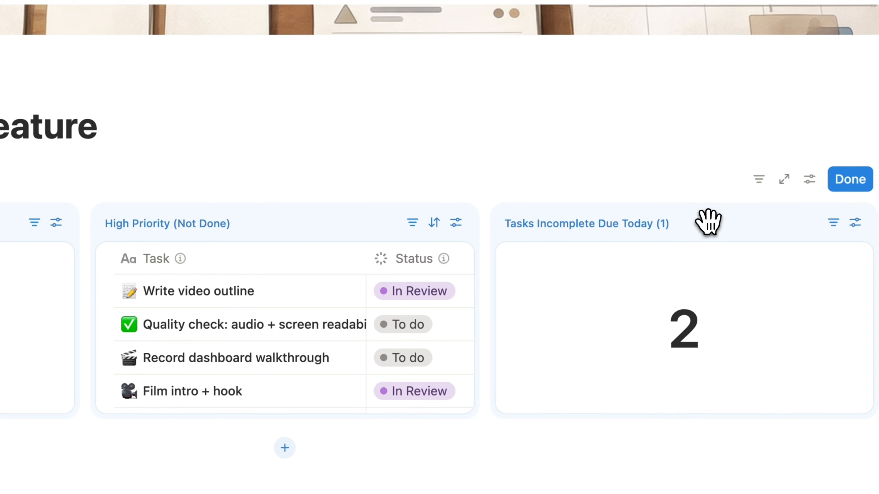
left_click_drag(848, 174, 485, 242)
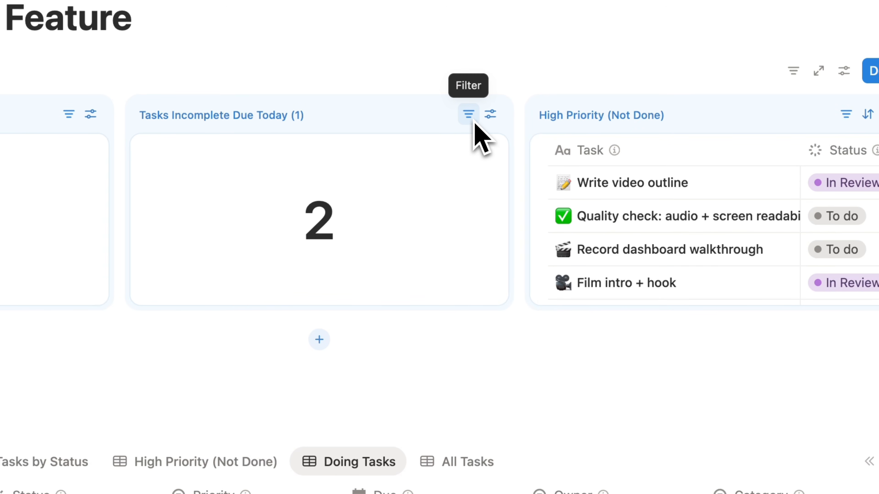
Change the layout of the duplicated Tasks Incomplete Due Today widget to List
left_click(490, 115)
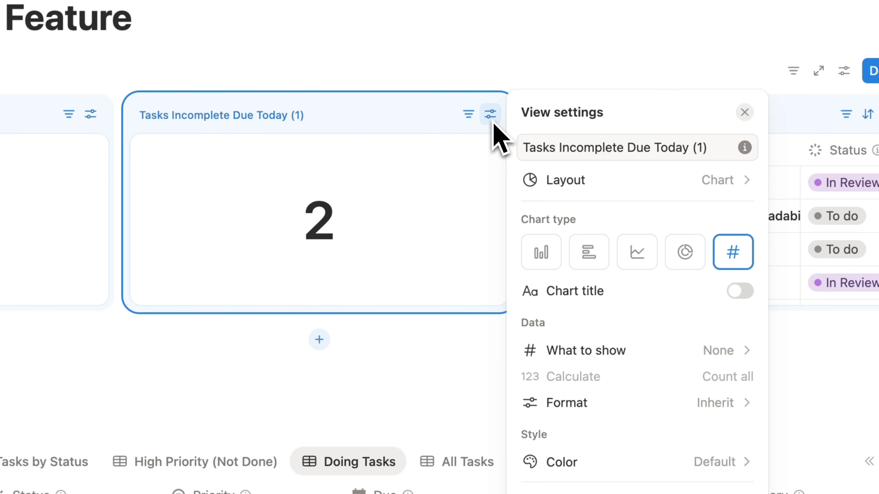
left_click(553, 180)
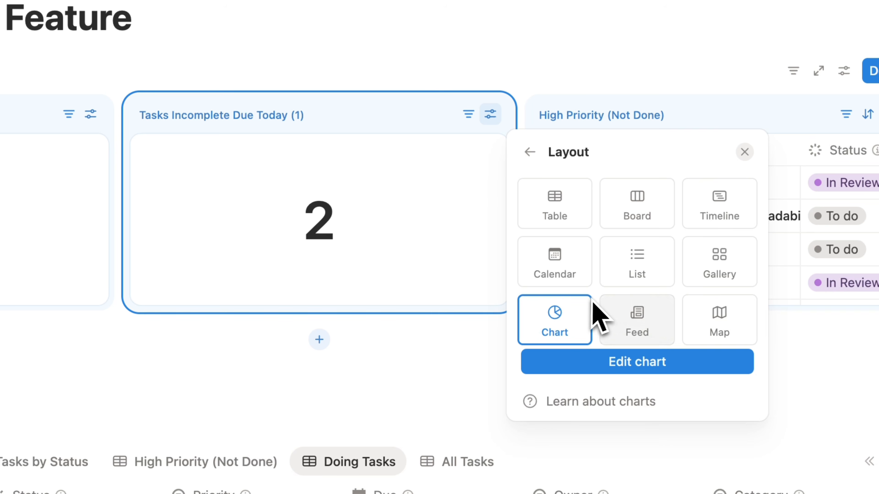
left_click(650, 274)
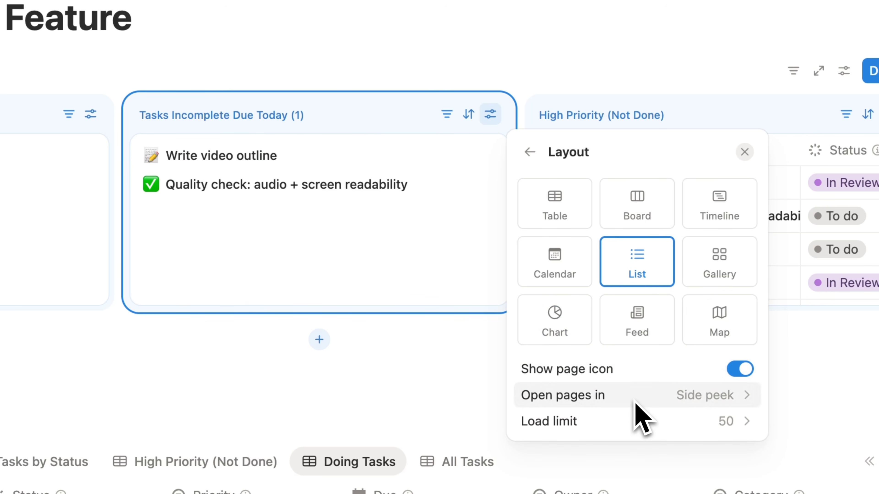
Show the Status, Owner and Category properties in the duplicated list widget
left_click(530, 153)
left_click(616, 243)
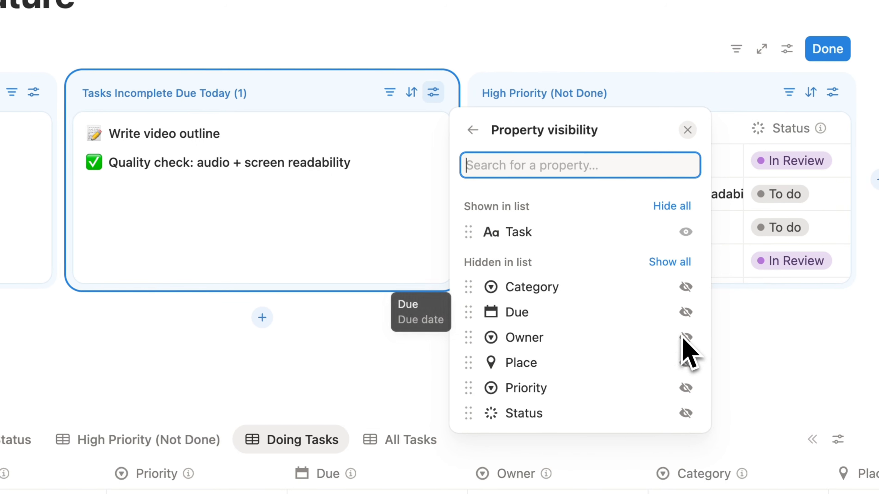
left_click(681, 412)
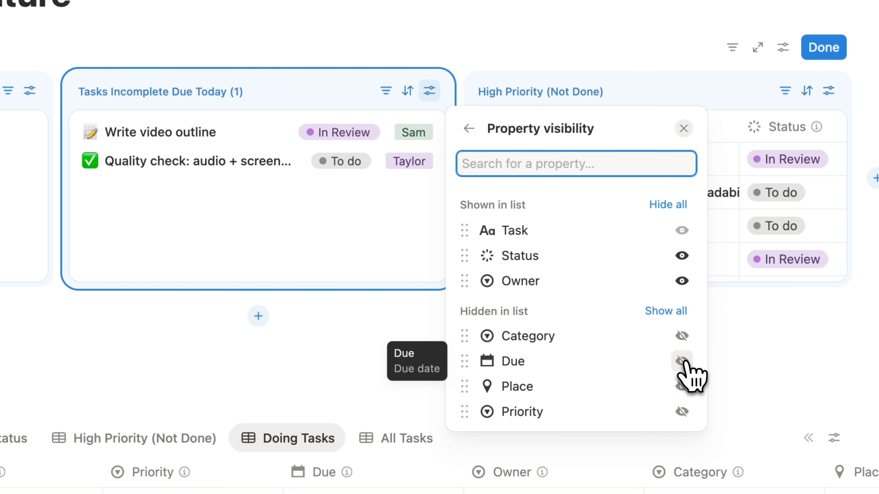
left_click(682, 337)
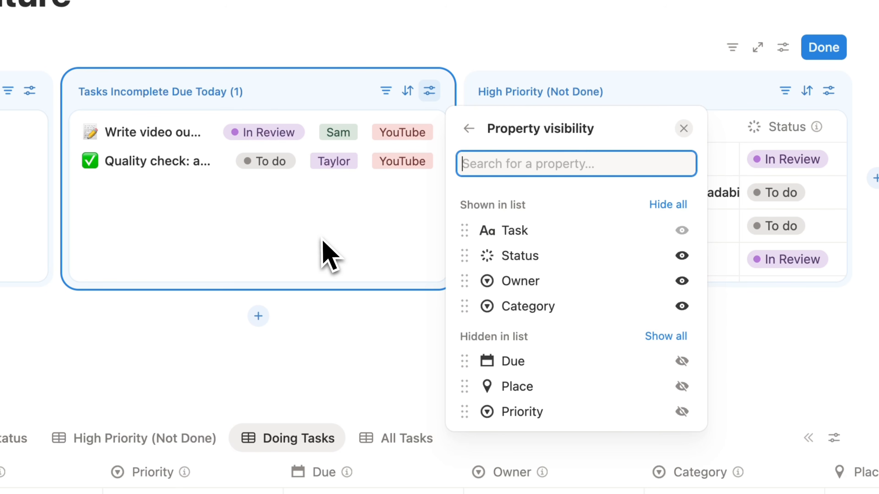
Rename the list widget's view as Tasks Incomplete Due Today by removing the (1) suffix
left_click(469, 129)
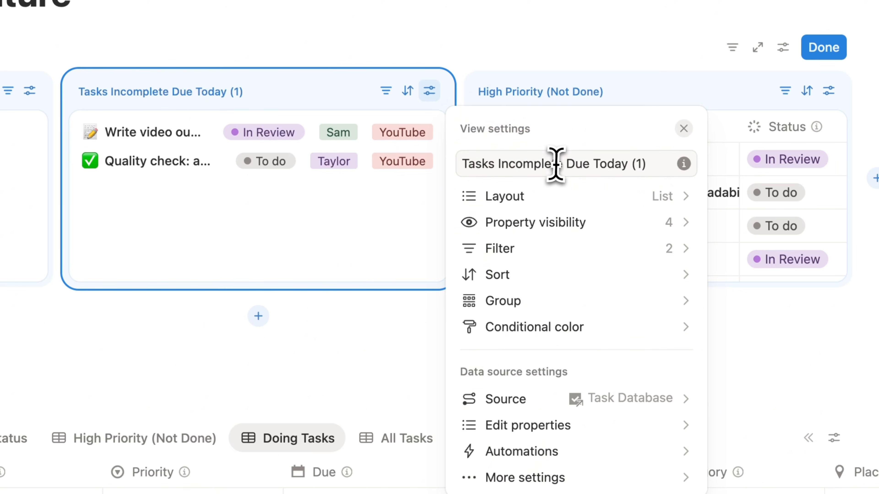
left_click(649, 165)
key("BackSpace")
key("BackSpace")
key("BackSpace")
key("BackSpace")
left_click(309, 92)
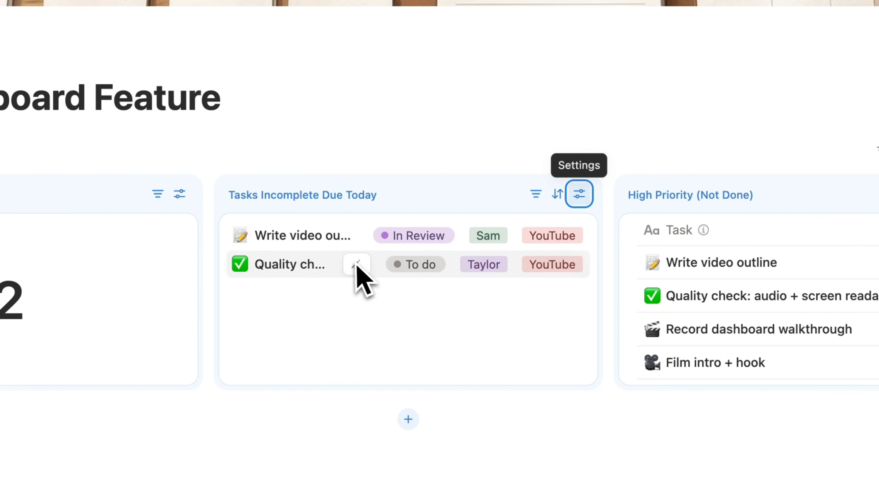
Narrow the number widget, and try the High Priority table in its own row before returning it beside the others
left_click_drag(212, 272, 107, 277)
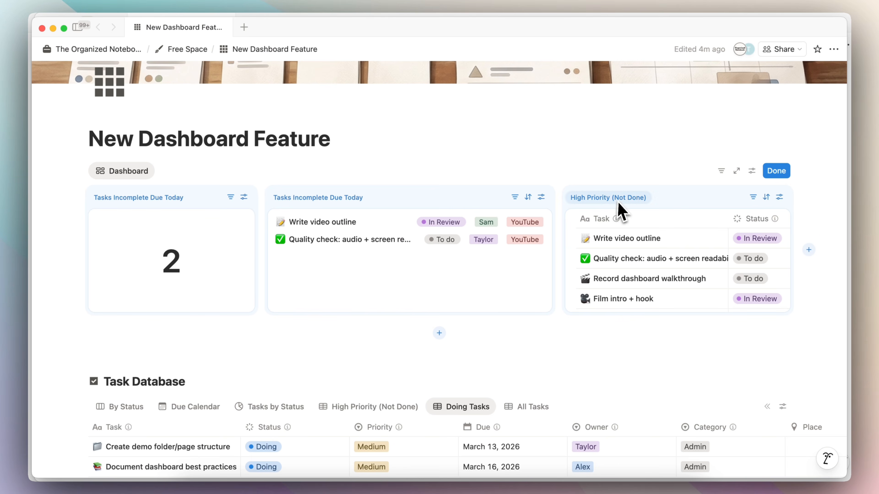
left_click_drag(661, 205, 436, 330)
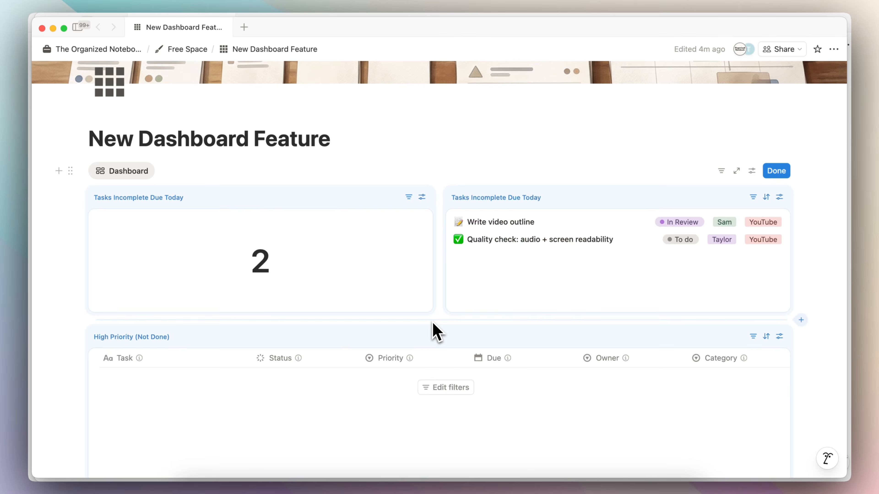
left_click_drag(367, 341, 627, 269)
Increase the height of the three-widget row to show more High Priority tasks, and finish editing the dashboard
left_click_drag(616, 311, 595, 390)
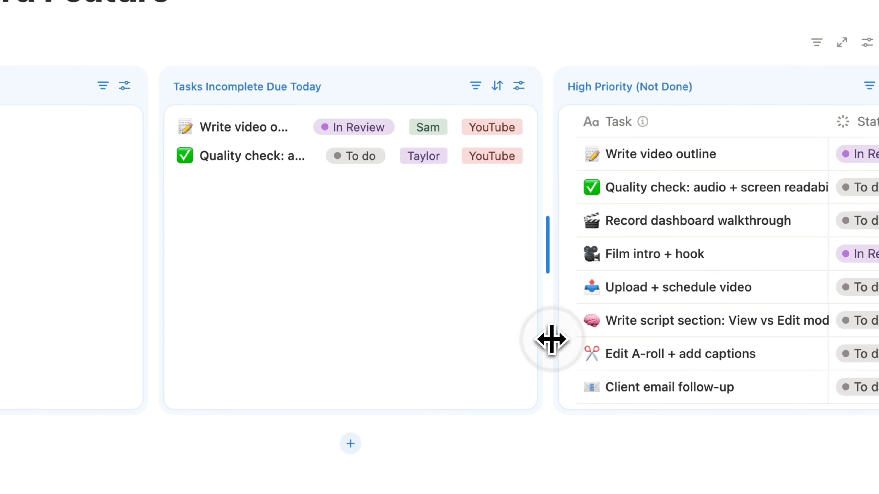
mouse_move(557, 345)
left_mouse_down()
mouse_move(453, 365)
mouse_move(574, 344)
left_mouse_up()
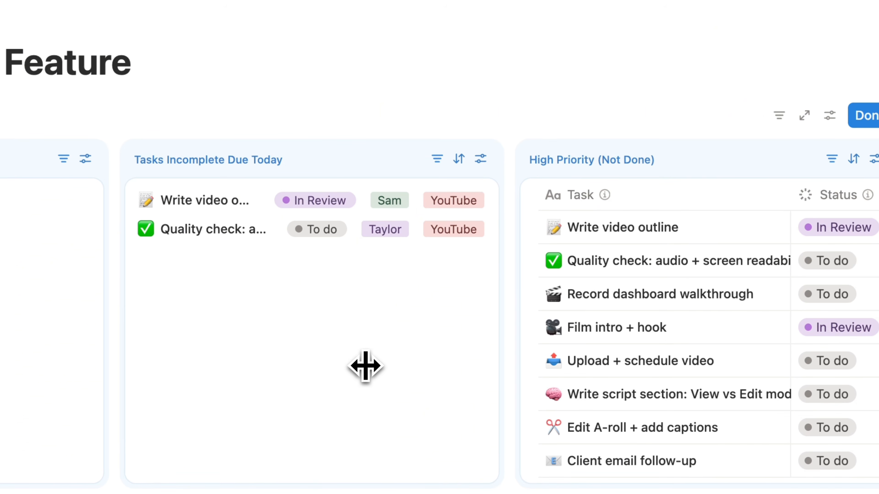
left_click(759, 110)
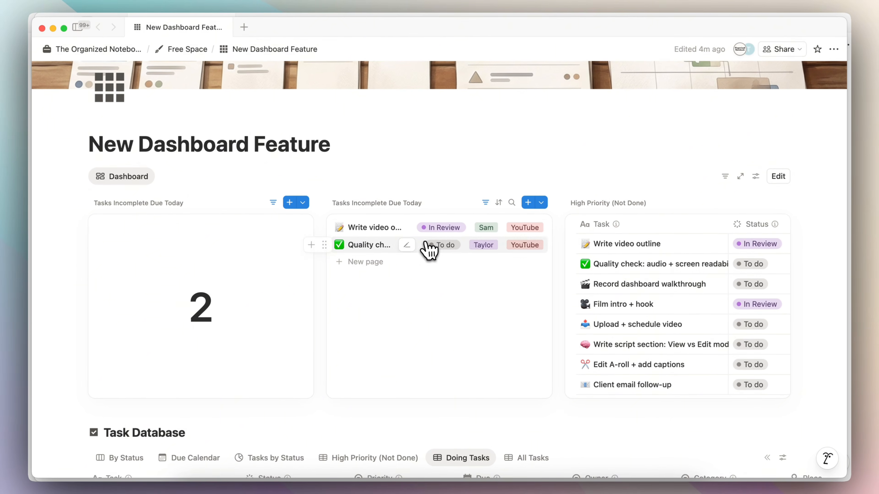
Review the Task Database and Projects Database below the dashboard, and briefly check the dashboard's edit mode
scroll(380, 349, "down", 10)
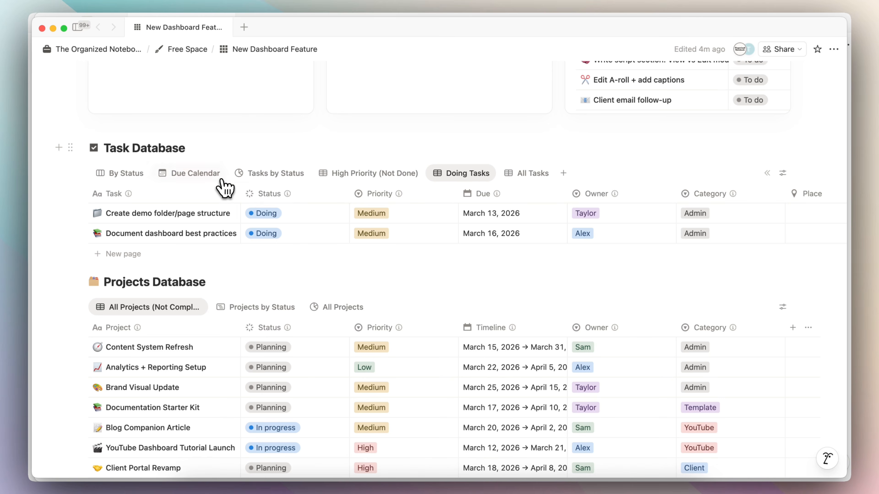
scroll(242, 182, "up", 10)
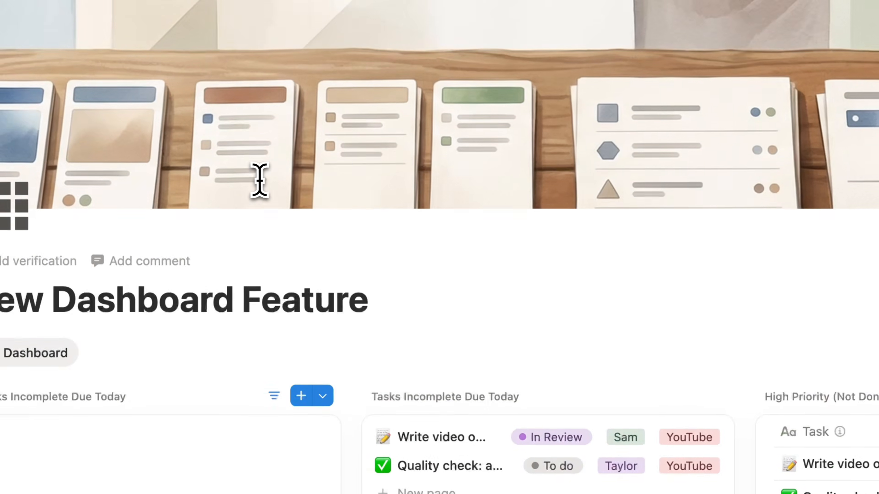
scroll(270, 194, "down", 5)
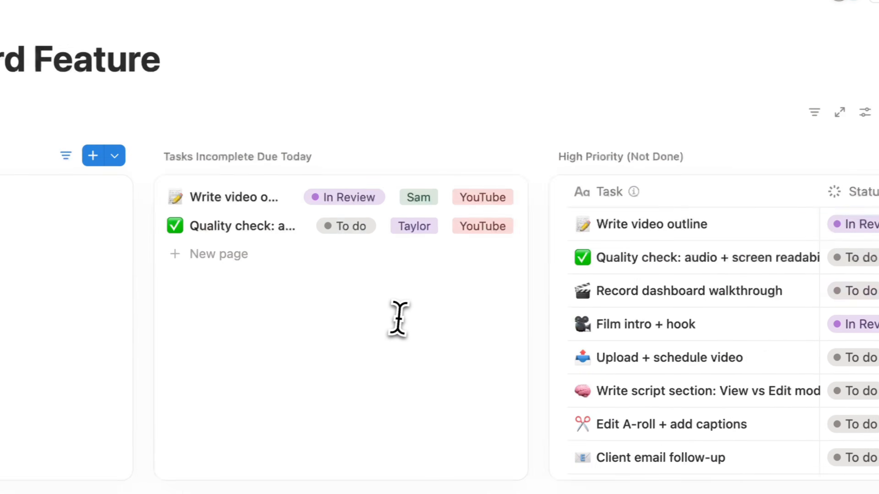
left_click(757, 159)
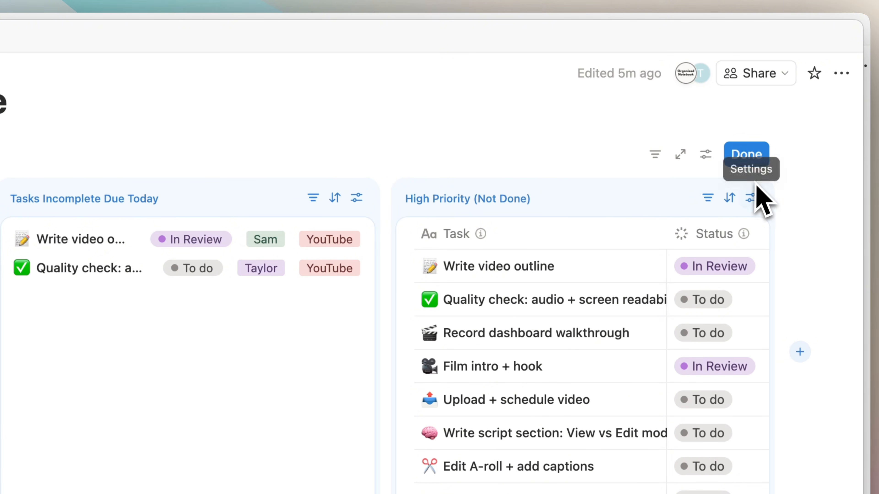
left_click(760, 154)
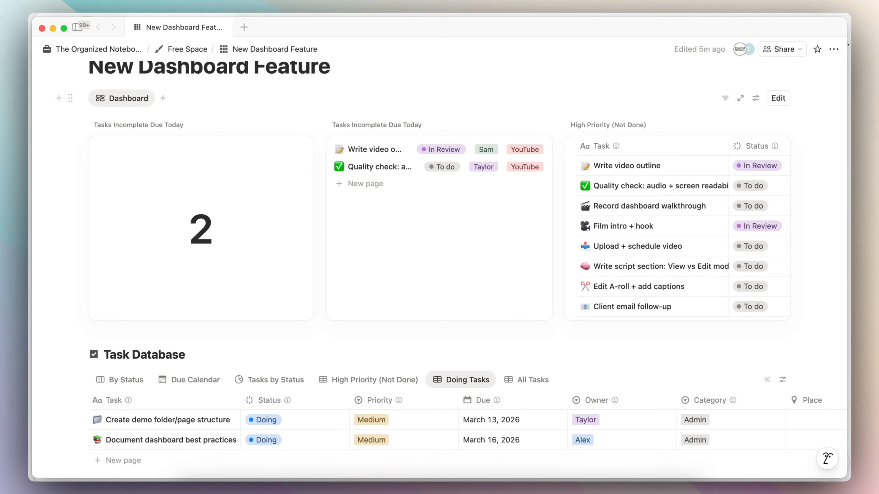
Reopen dashboard editing and add the Projects Database's Projects by Status timeline in a new row below the task widgets
left_click(778, 98)
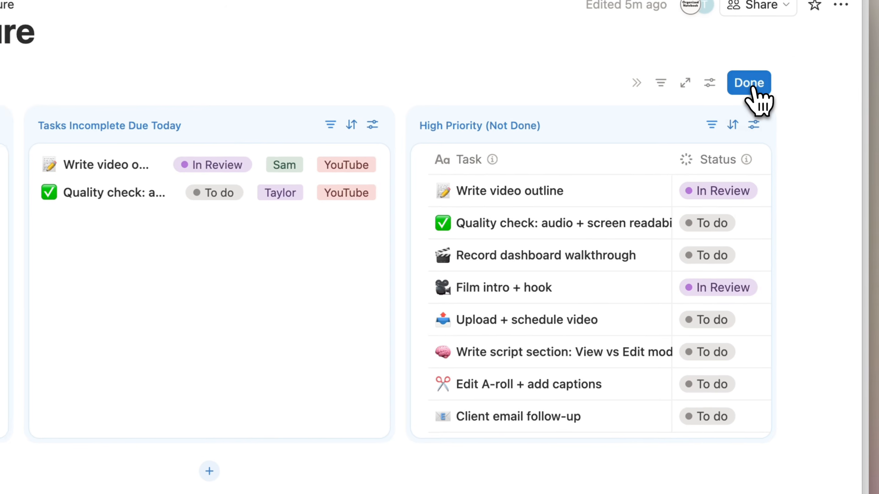
scroll(424, 340, "down", 10)
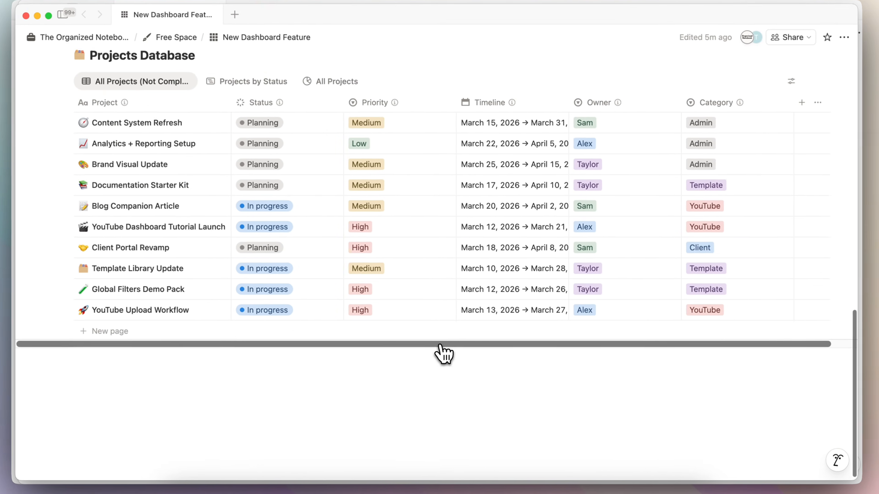
scroll(367, 323, "up", 15)
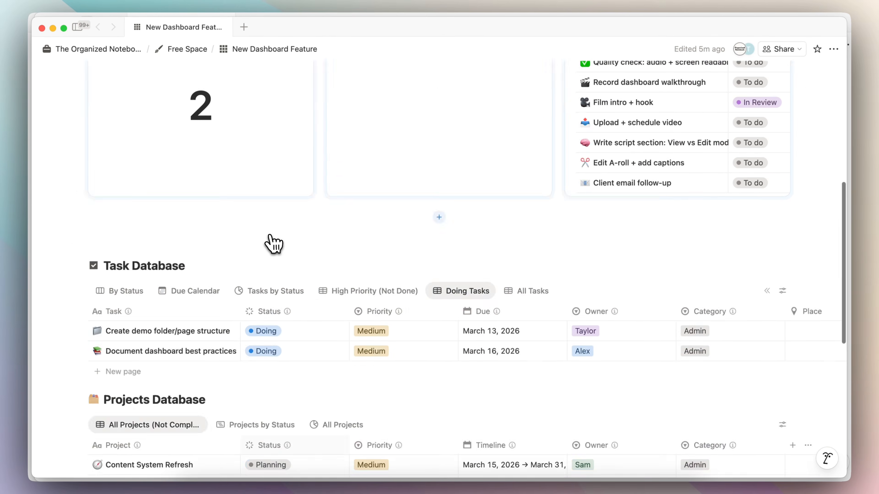
scroll(277, 243, "down", 6)
scroll(282, 239, "up", 5)
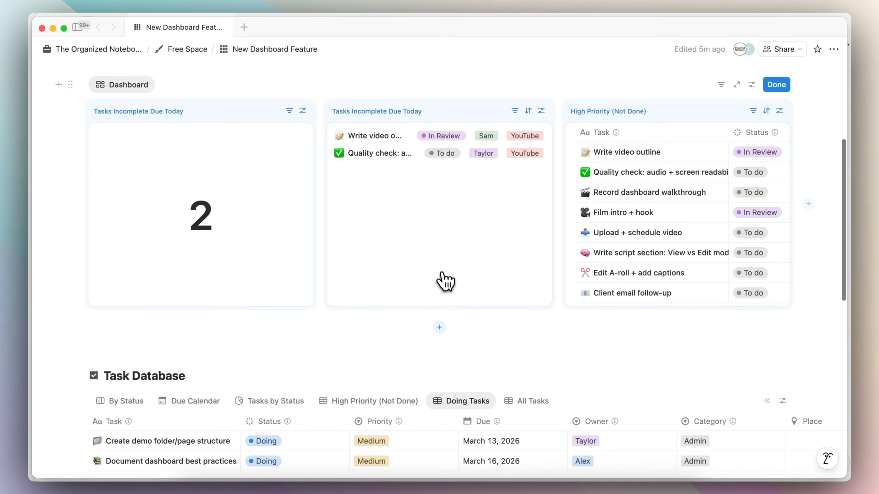
left_click(439, 327)
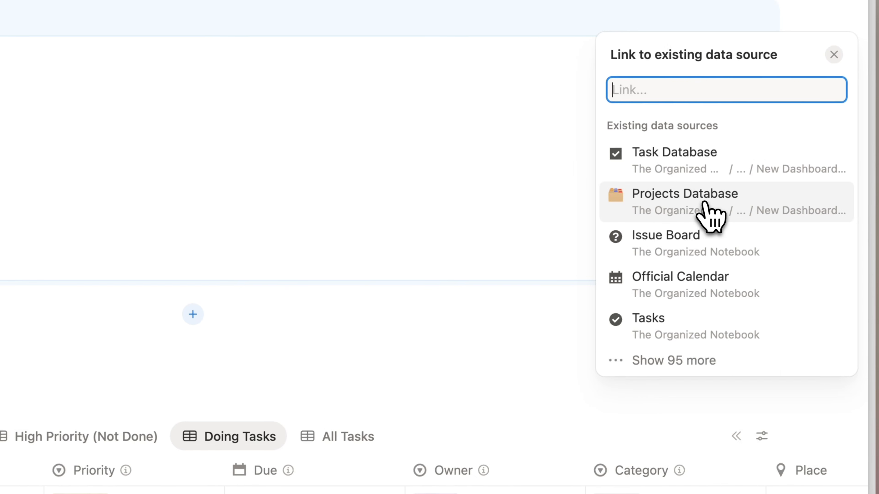
left_click(704, 204)
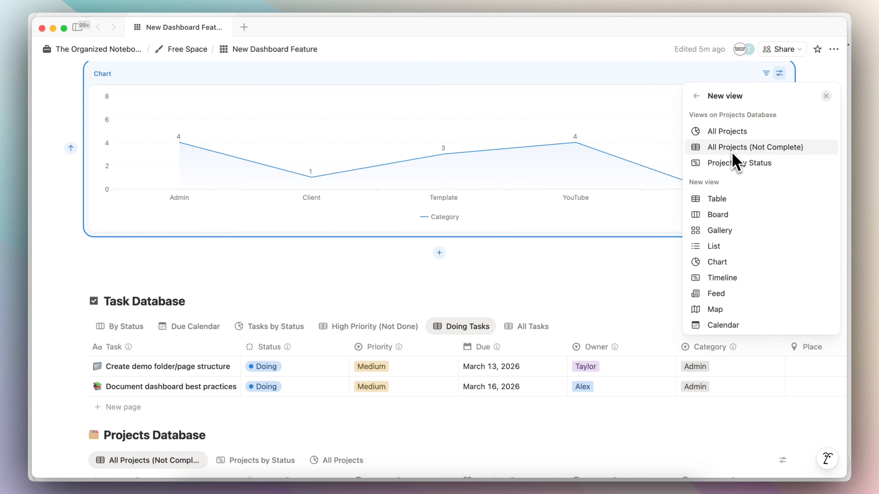
left_click(737, 163)
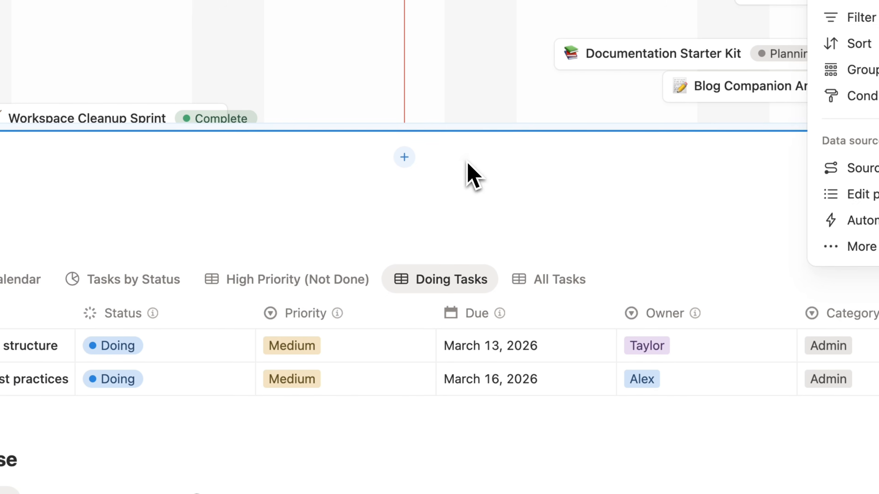
Increase the height of the Projects by Status row until all project bars fit
left_click(286, 303)
left_click_drag(446, 136, 453, 367)
scroll(418, 210, "up", 4)
scroll(418, 201, "down", 2)
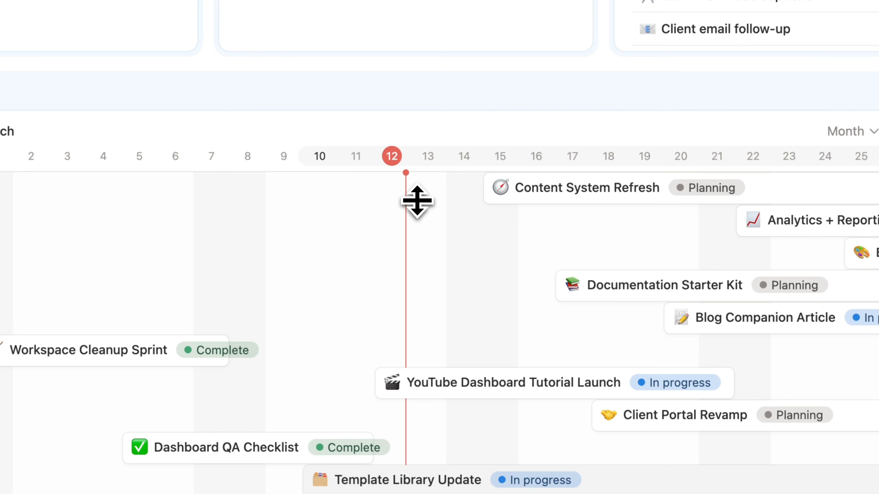
scroll(417, 201, "up", 5)
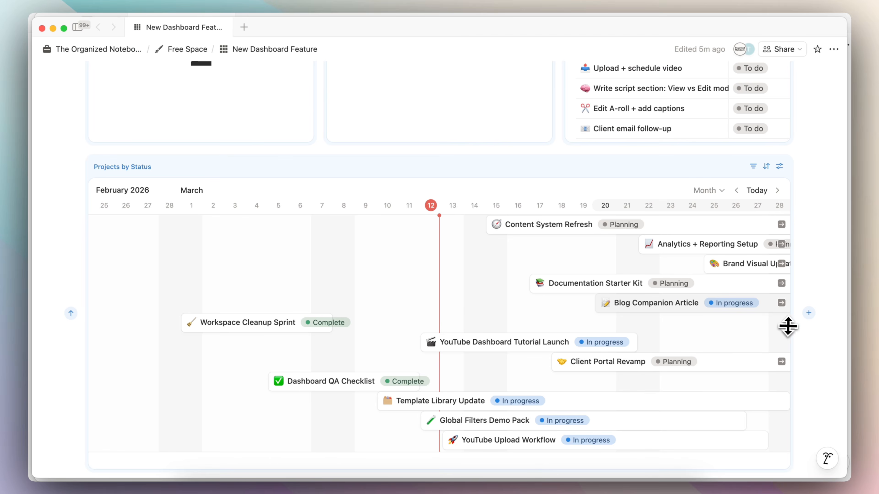
Add the Projects Database's All Projects (Not Complete) table beside the Projects by Status timeline
left_click(809, 313)
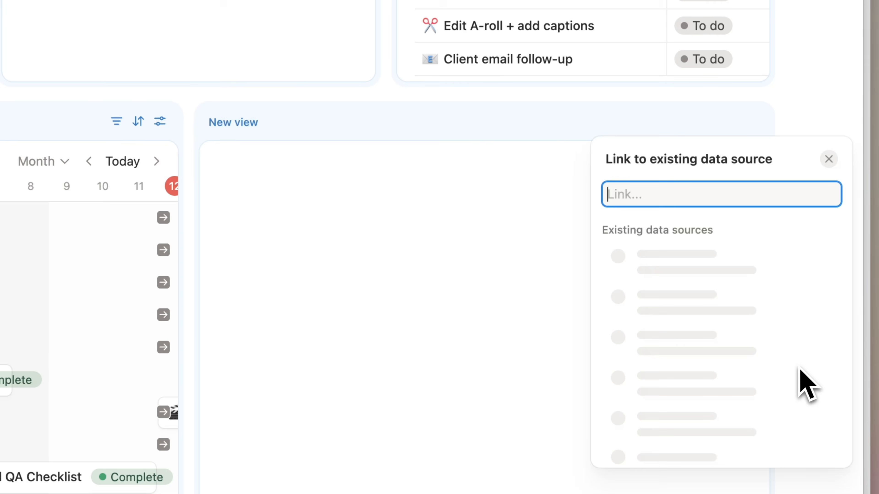
left_click(639, 272)
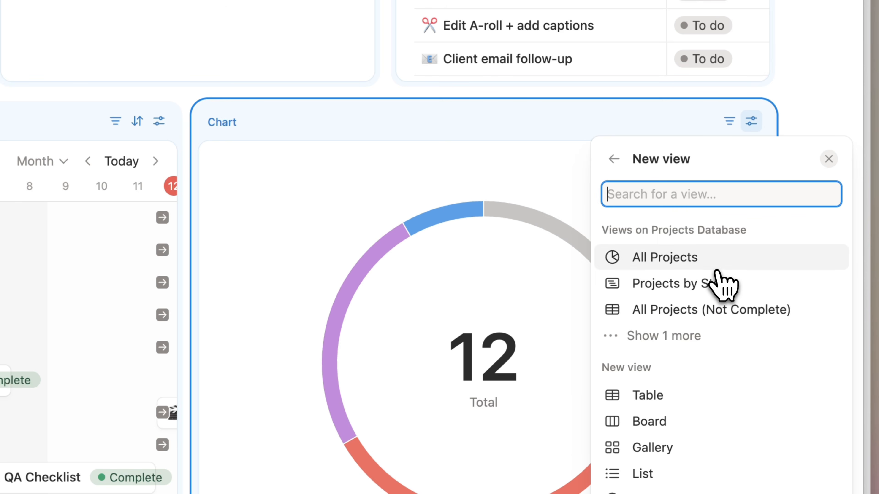
left_click(695, 344)
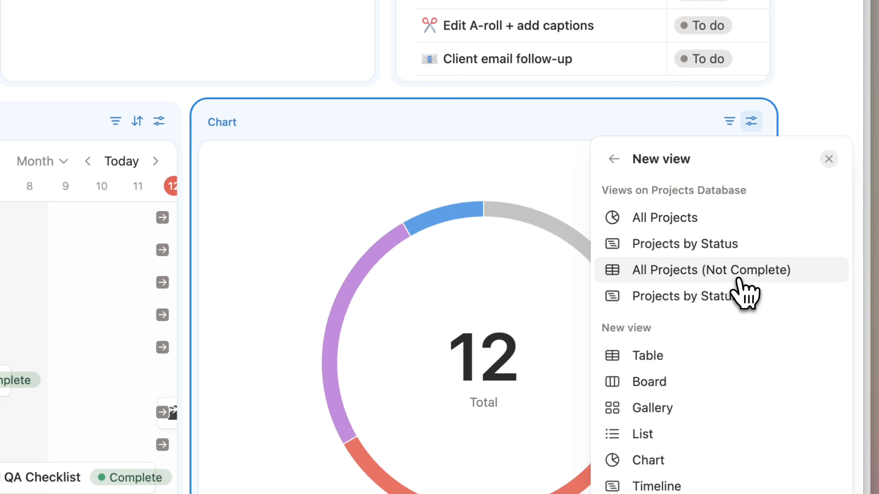
left_click(740, 275)
left_click(489, 127)
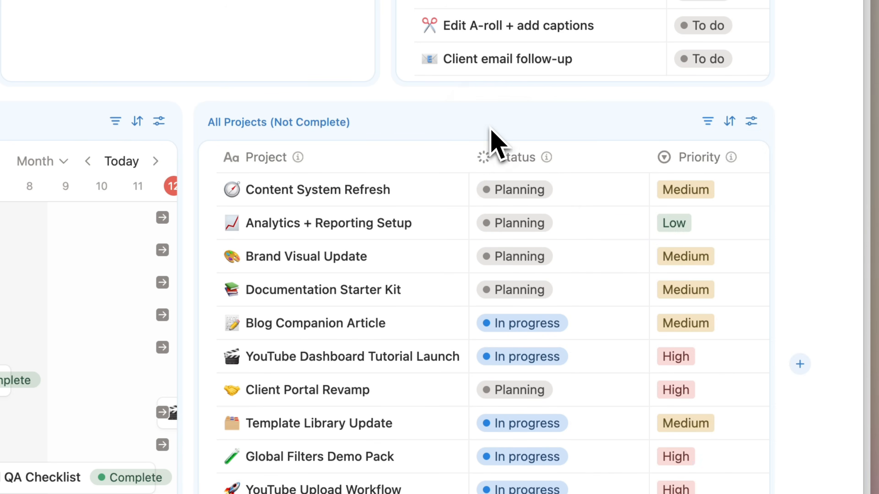
Widen the Projects by Status timeline relative to the All Projects (Not Complete) table beside it
left_click_drag(197, 246, 419, 251)
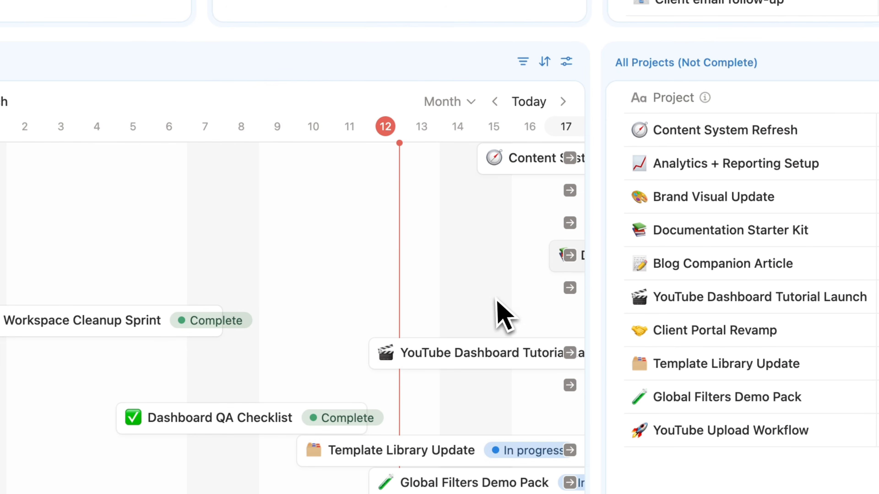
scroll(495, 301, "down", 5)
scroll(520, 299, "up", 6)
scroll(527, 314, "up", 6)
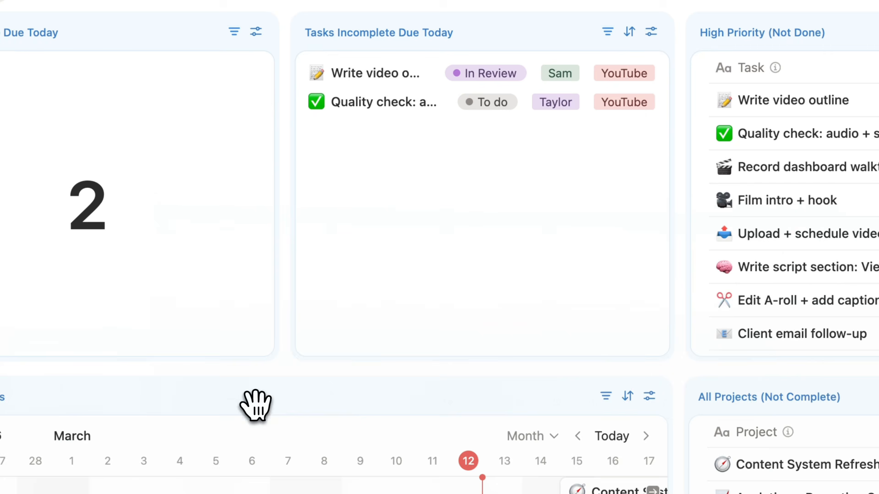
Move the Projects by Status timeline into the task widgets' row, and from there into its own full-width row above them
left_click_drag(174, 374, 507, 49)
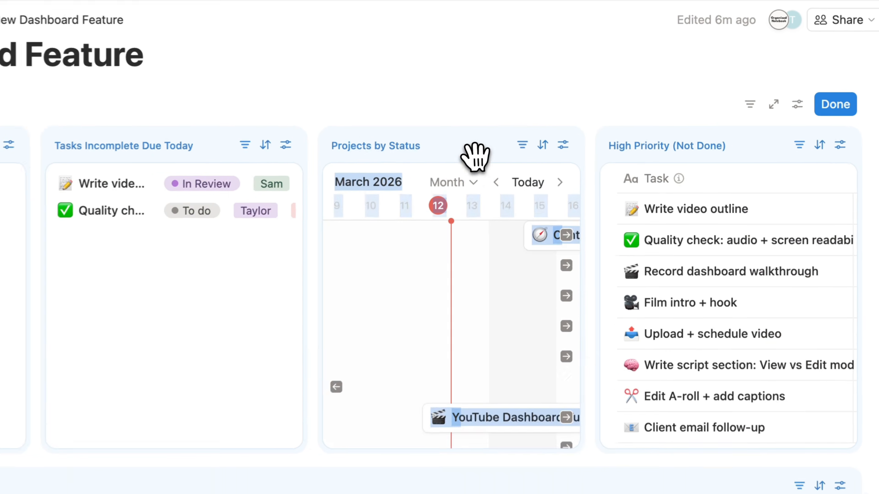
left_click_drag(465, 146, 298, 132)
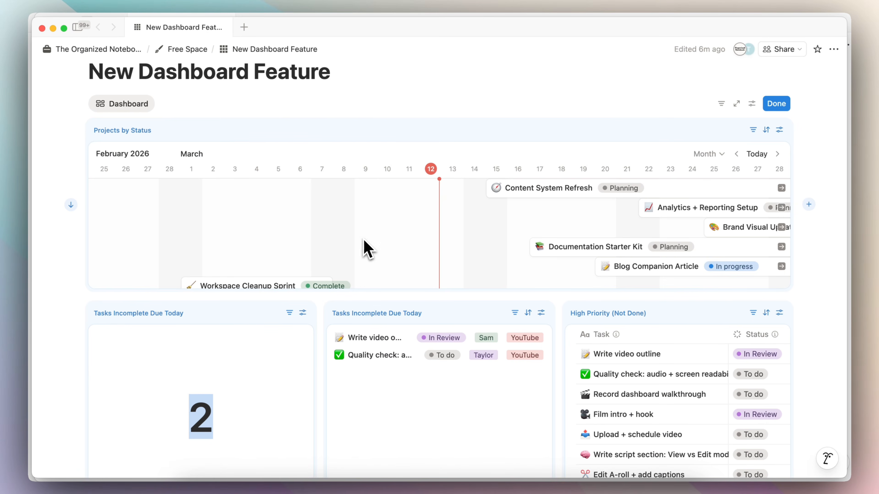
scroll(381, 308, "down", 5)
scroll(384, 316, "up", 3)
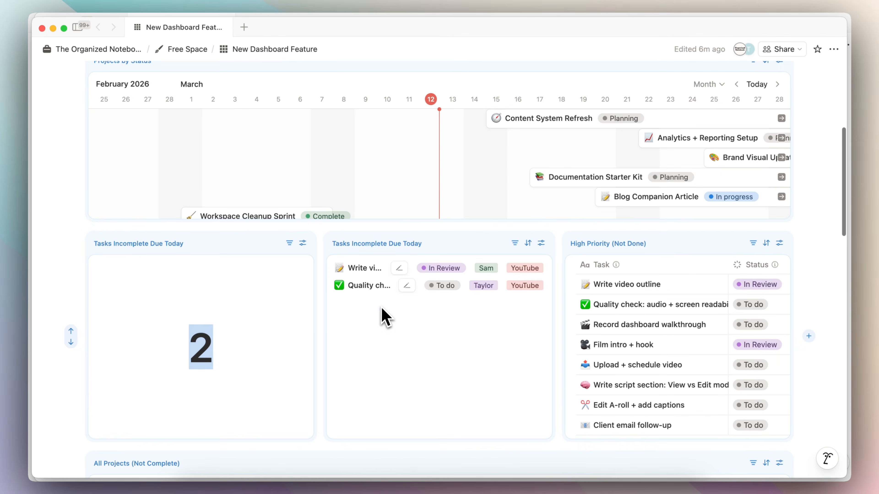
mouse_move(393, 226)
left_mouse_down()
mouse_move(391, 277)
mouse_move(384, 238)
left_mouse_up()
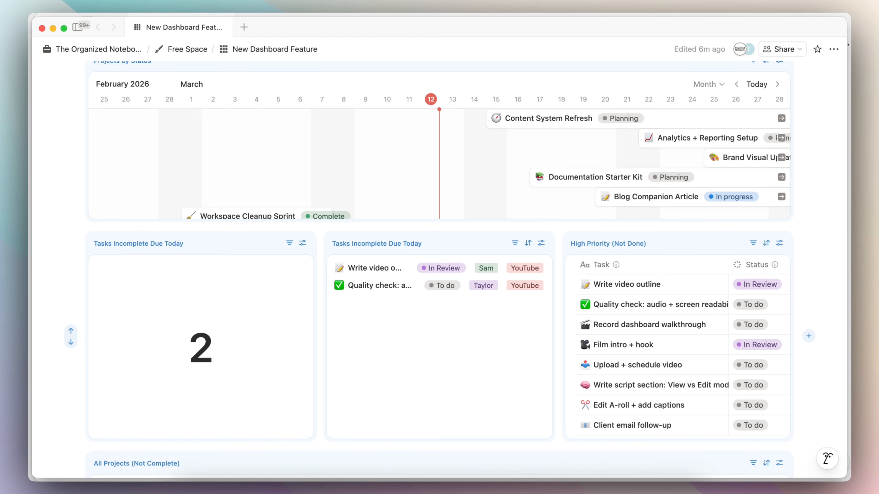
scroll(384, 233, "up", 2)
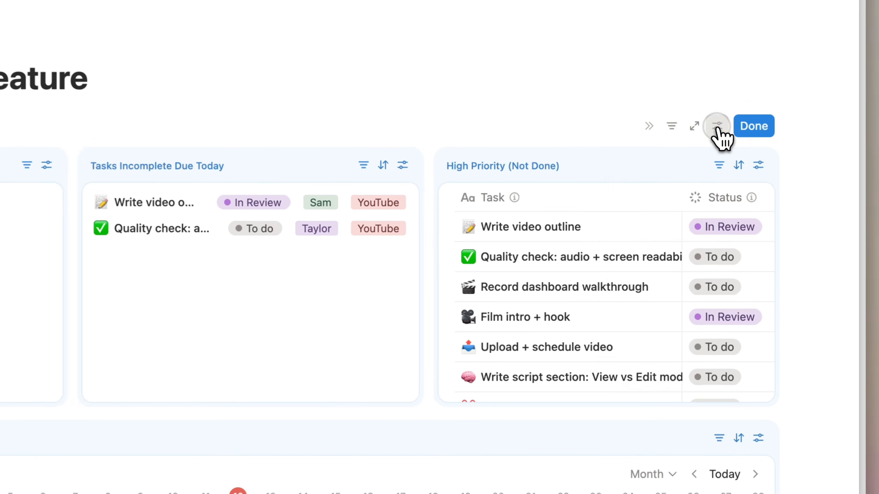
Try out the Show data source title and Show icons in heading options in the dashboard's view settings
left_click(752, 184)
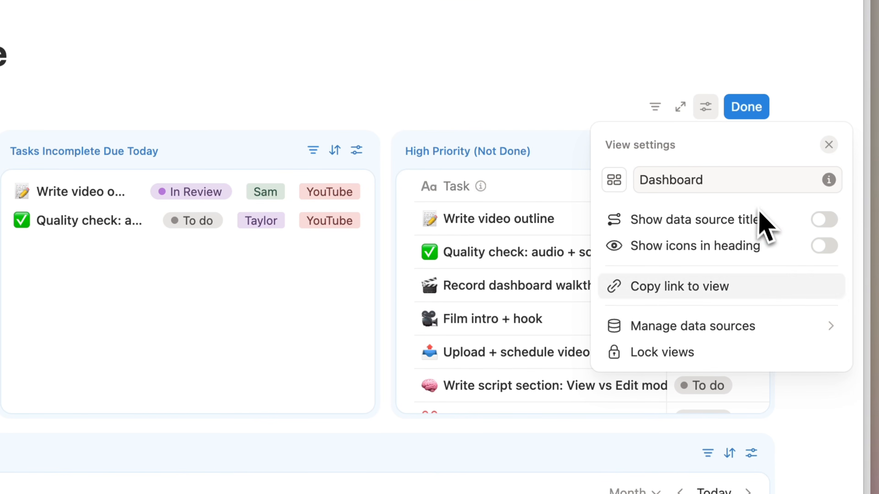
left_click(824, 220)
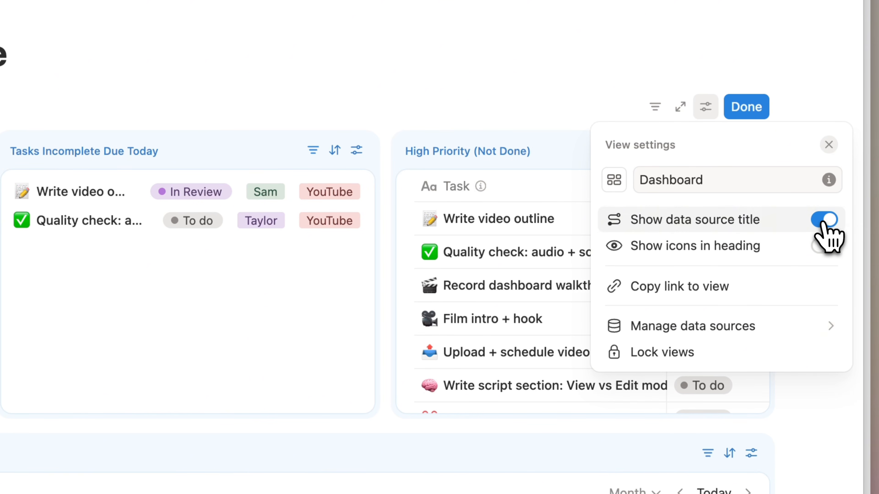
left_click(824, 220)
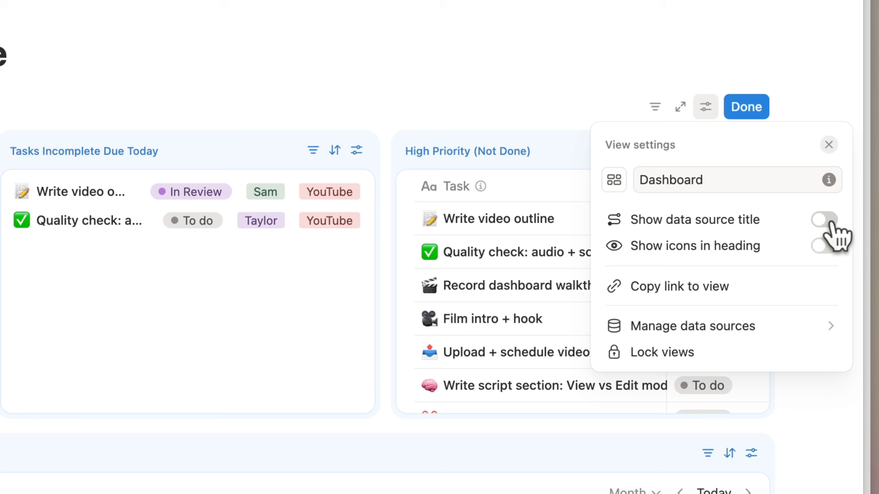
left_click(830, 248)
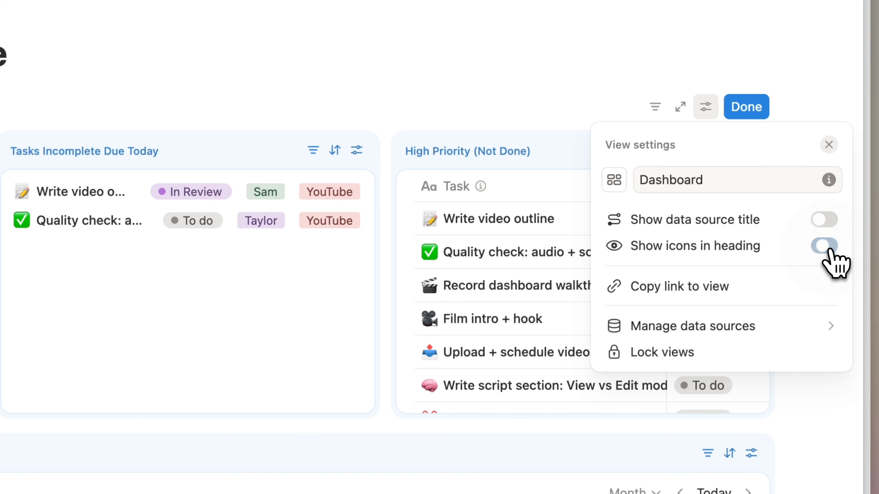
Review the dashboard's linked data sources and try the option that locks all views
left_click(814, 327)
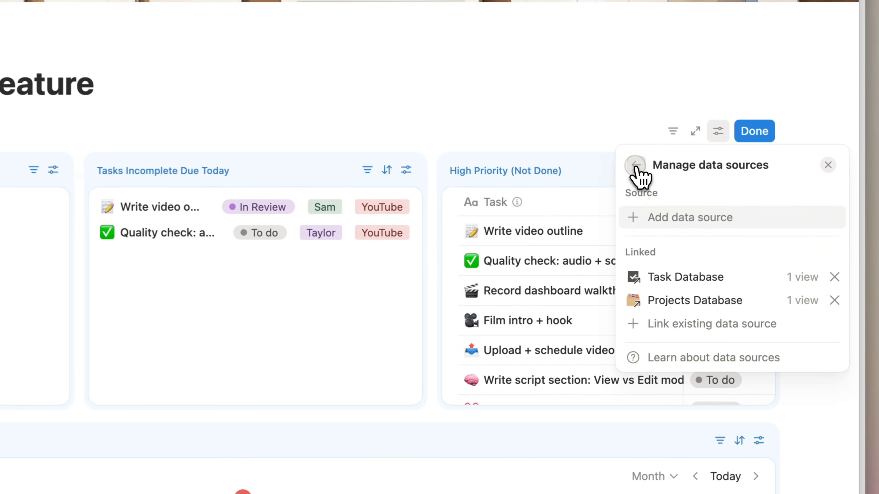
left_click(696, 207)
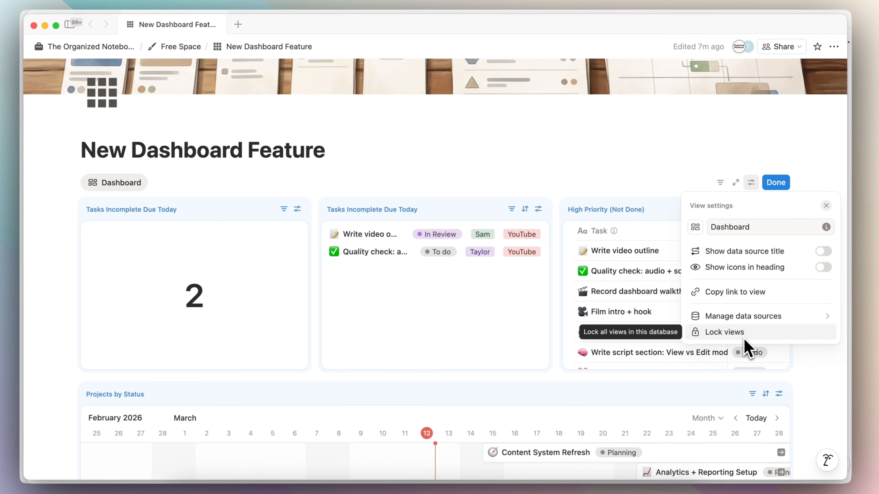
left_click(725, 332)
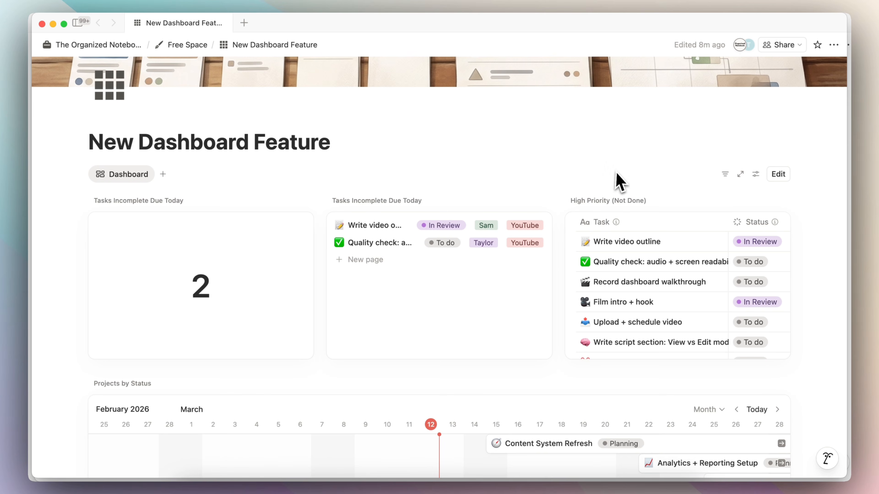
Create a multiple-source dashboard filter based on the Projects Database's Timeline property
left_click(726, 174)
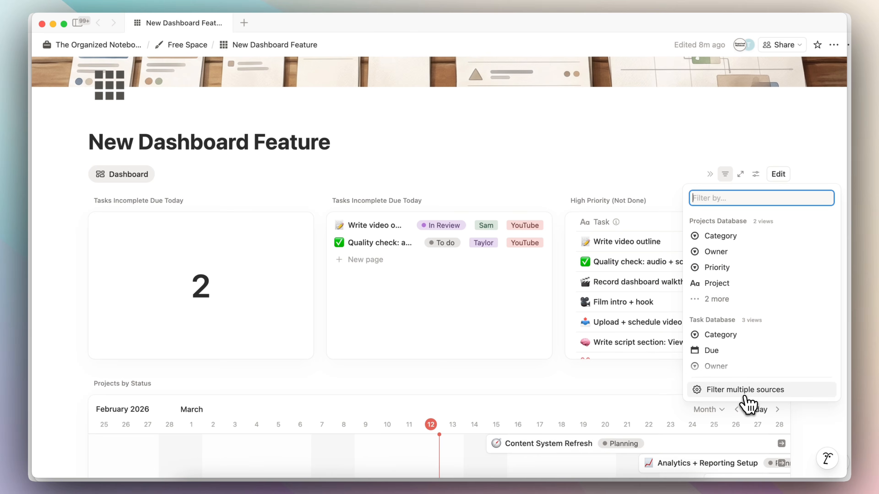
left_click(744, 393)
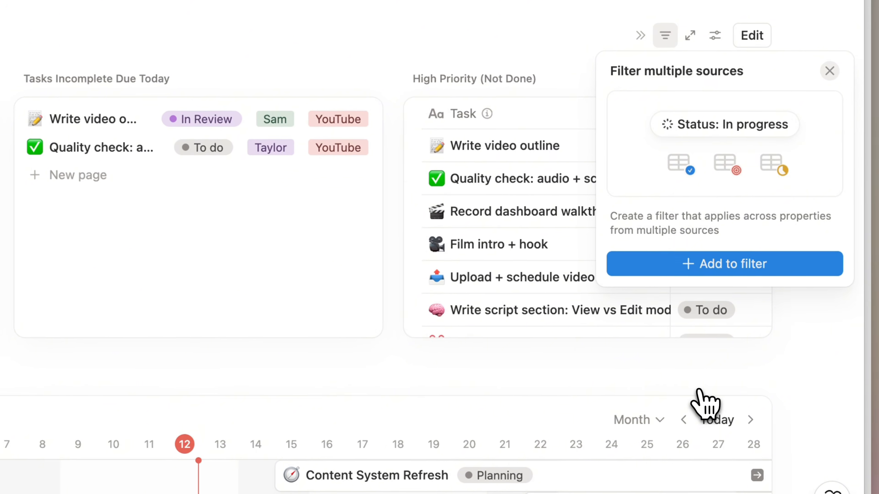
left_click(725, 266)
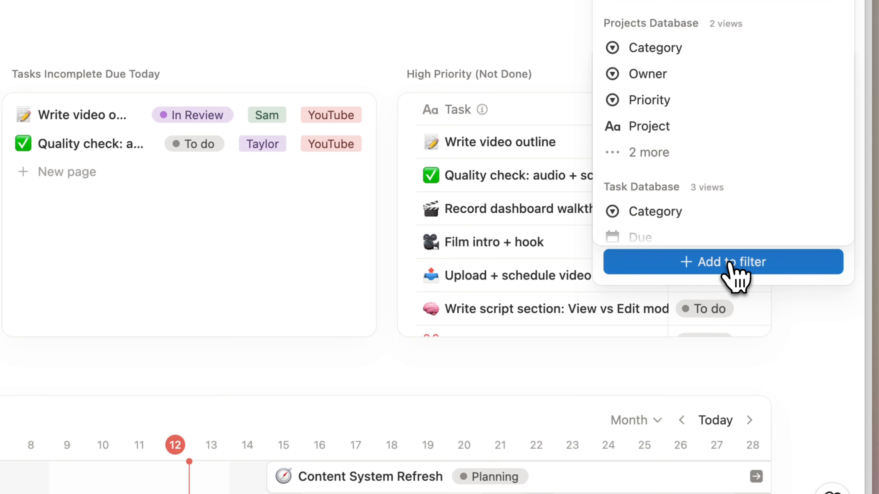
scroll(685, 160, "down", 1)
scroll(685, 157, "up", 1)
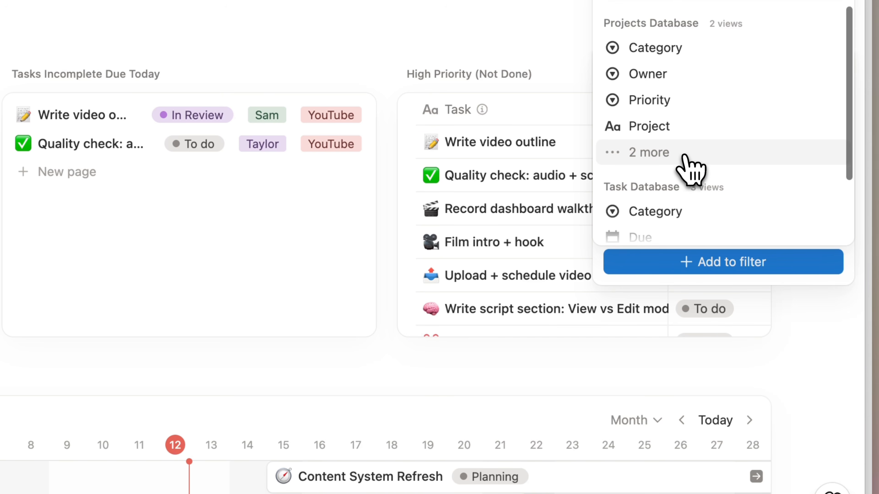
left_click(685, 156)
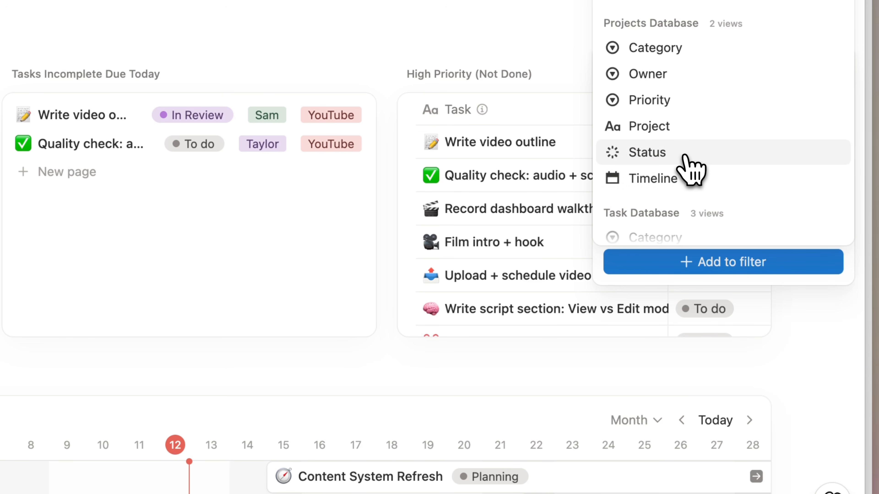
left_click(675, 187)
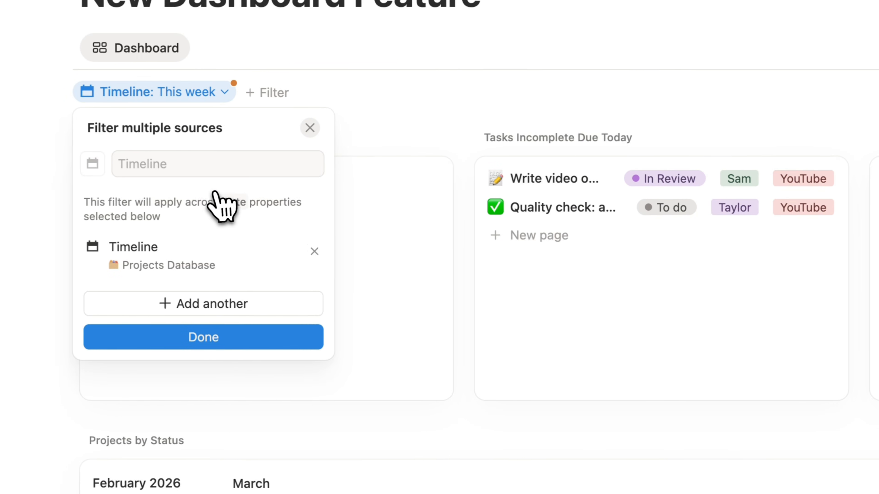
Extend the Timeline filter to the Task Database's Due property and finish the filter's source setup
left_click(271, 311)
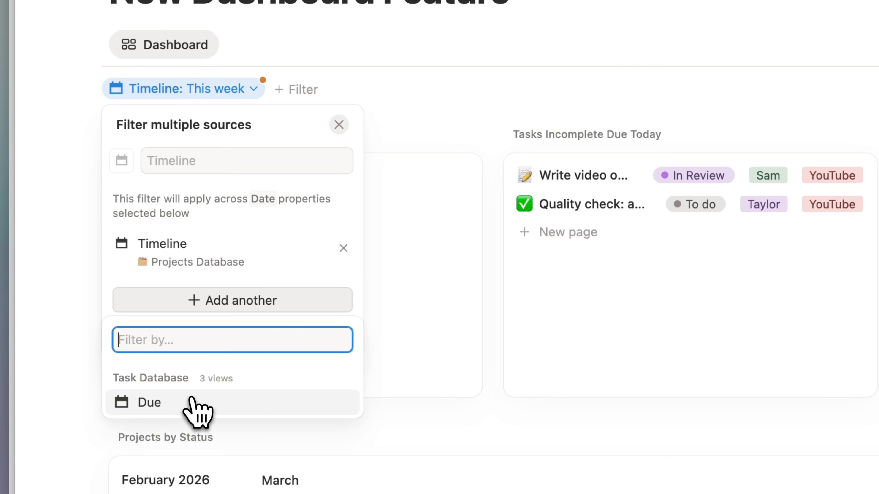
left_click(211, 407)
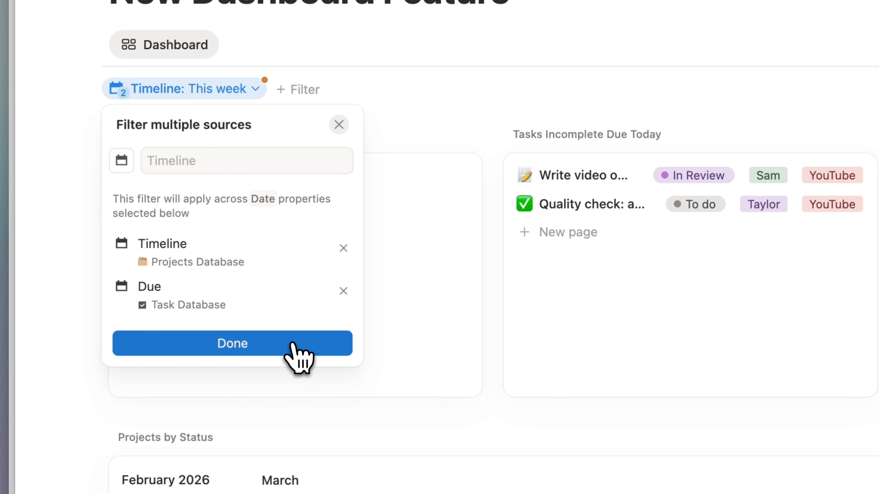
left_click(297, 353)
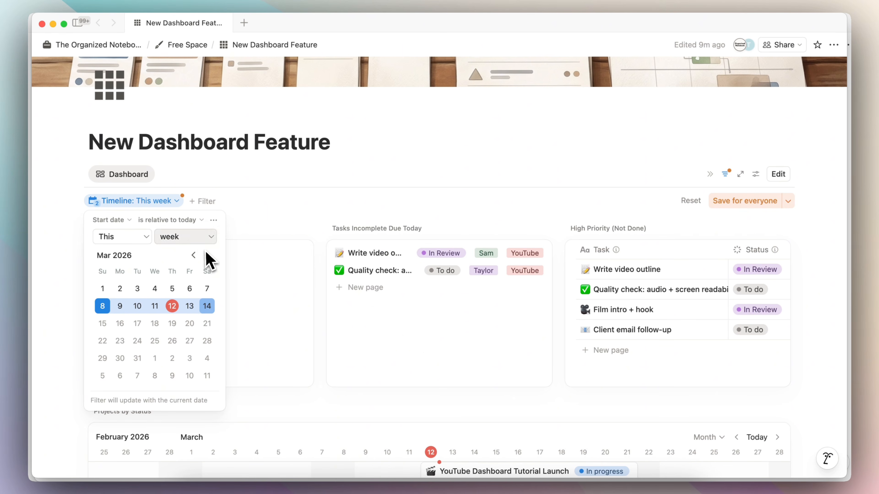
Set the Timeline filter's relative date range to this month
left_click(189, 221)
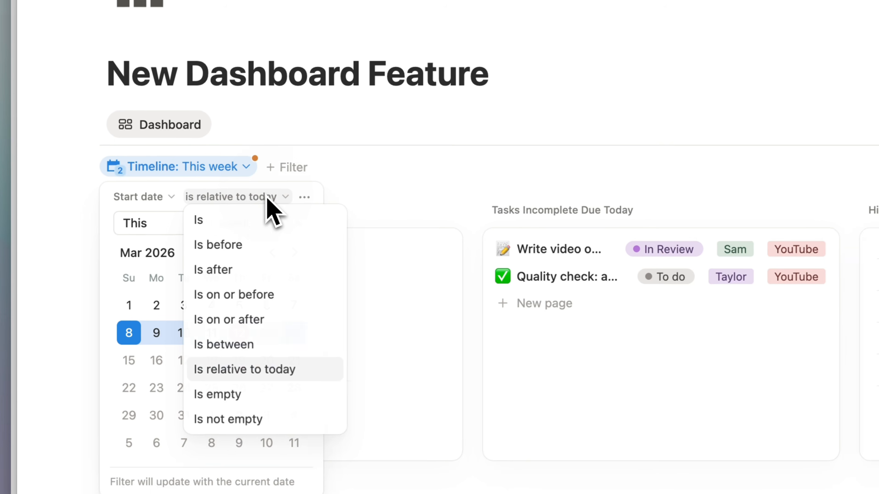
left_click(276, 194)
left_click(287, 221)
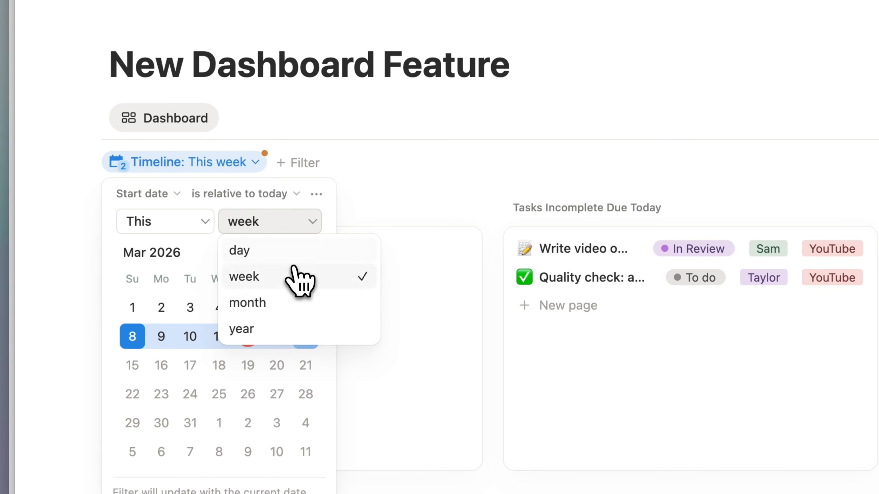
left_click(307, 303)
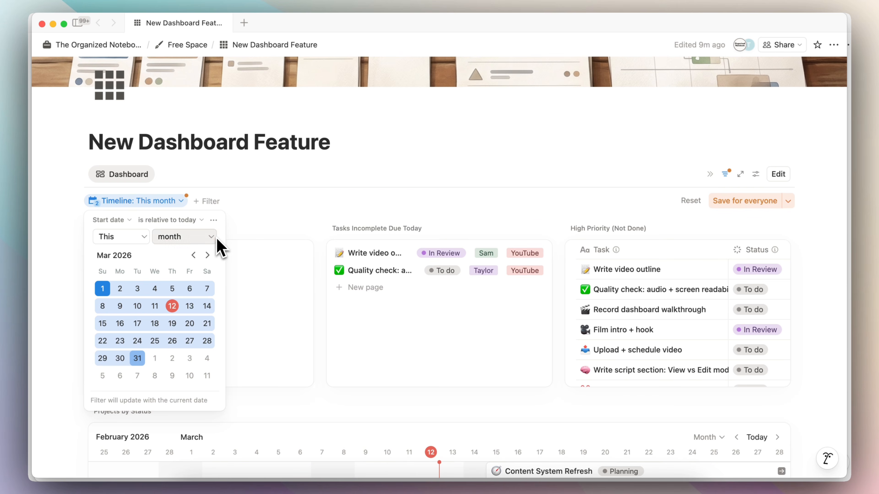
Add a dashboard filter on the Projects Database's Owner property and choose the first listed owner
left_click(207, 201)
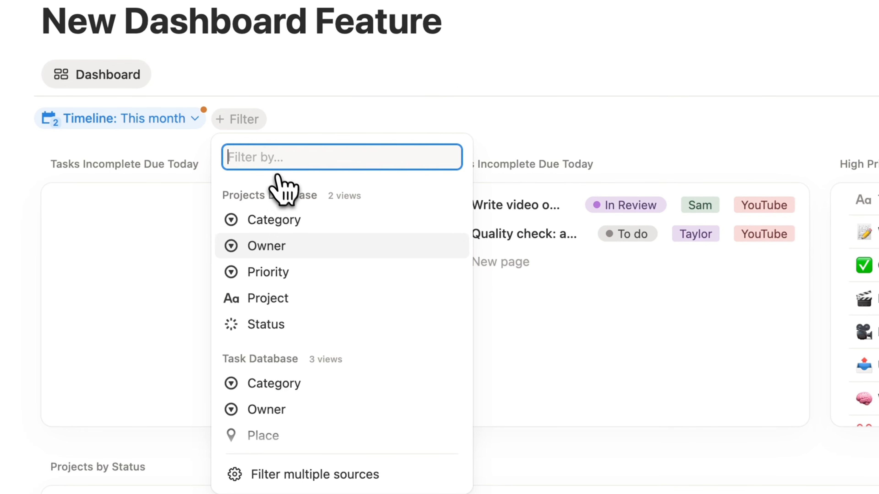
left_click(331, 258)
left_click(273, 228)
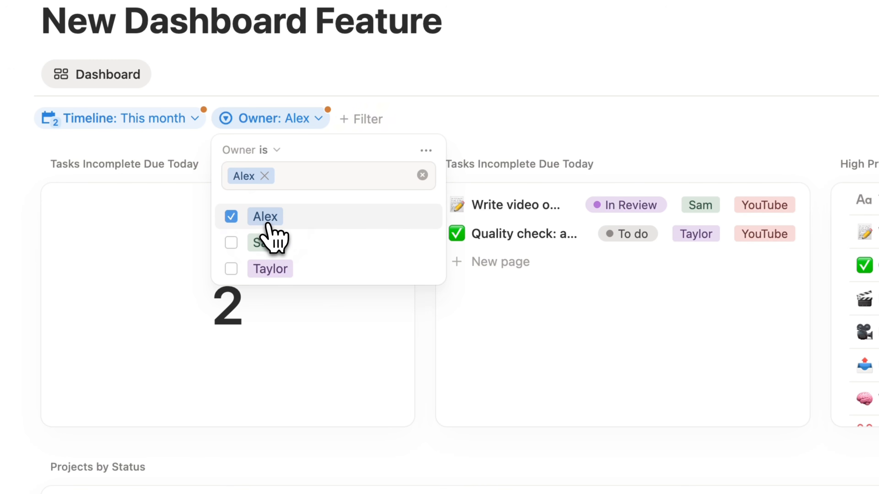
Extend the Owner filter to multiple sources by adding the Task Database's Owner property
left_click(426, 150)
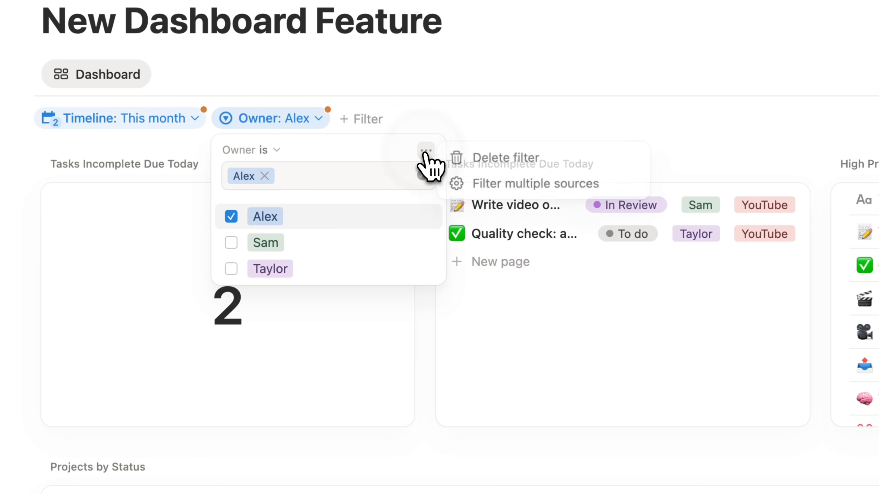
left_click(467, 182)
left_click(383, 334)
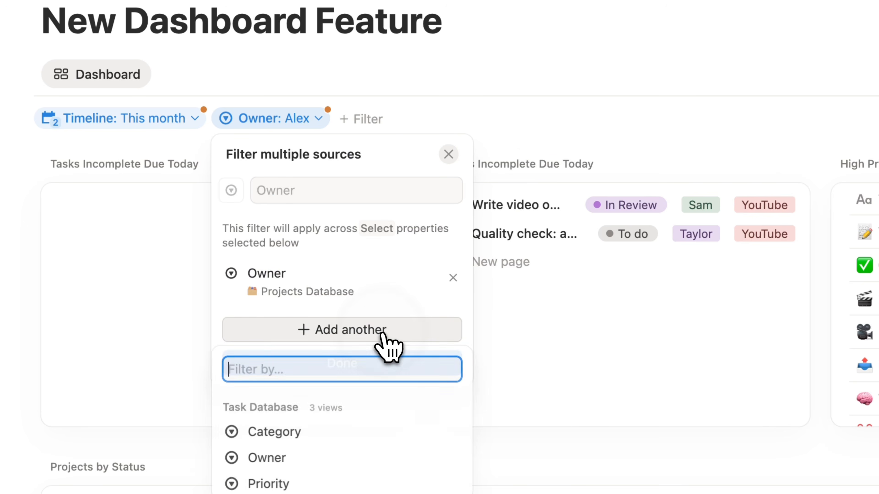
left_click(357, 463)
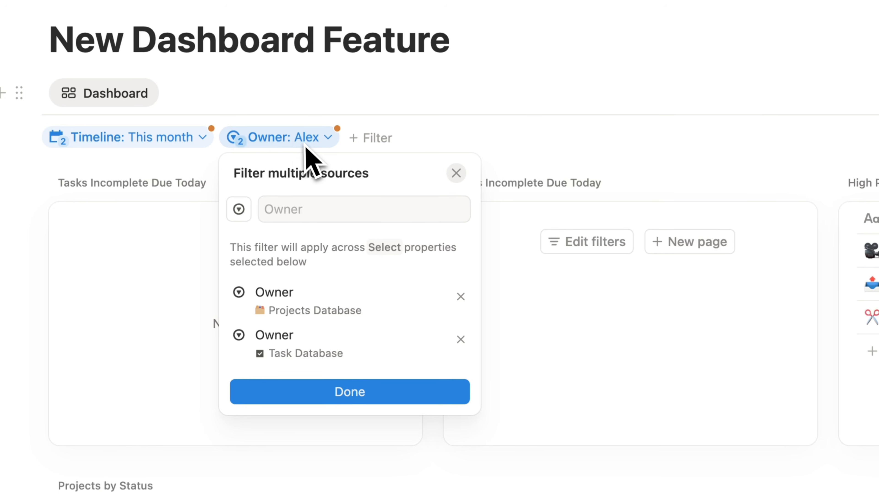
left_click(438, 147)
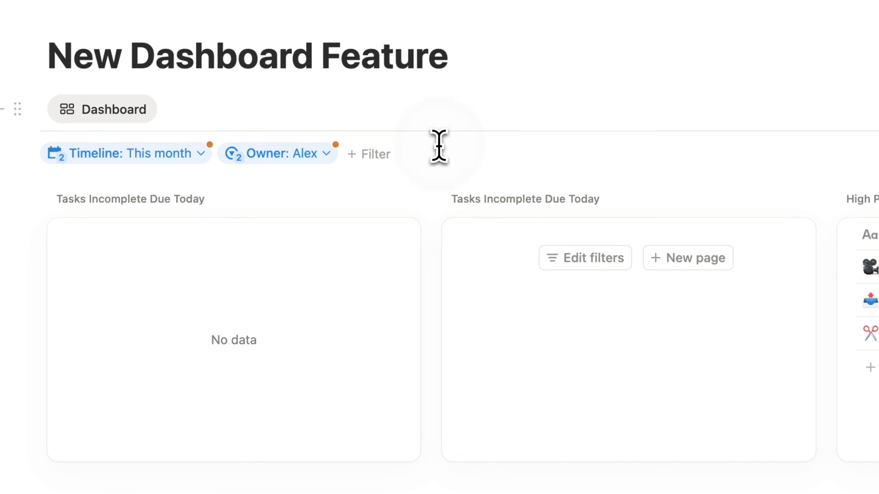
Switch the dashboard's Owner filter to the second listed owner, followed by the third, to compare the widgets
scroll(422, 295, "down", 10)
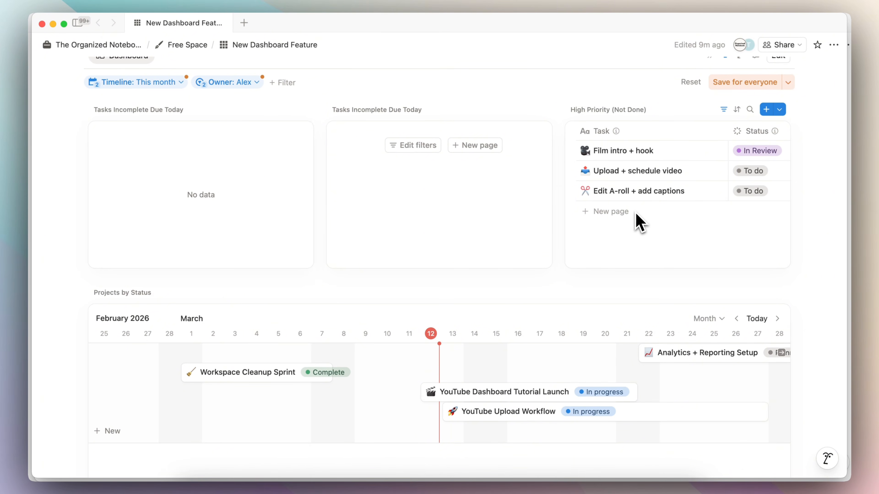
scroll(639, 222, "down", 4)
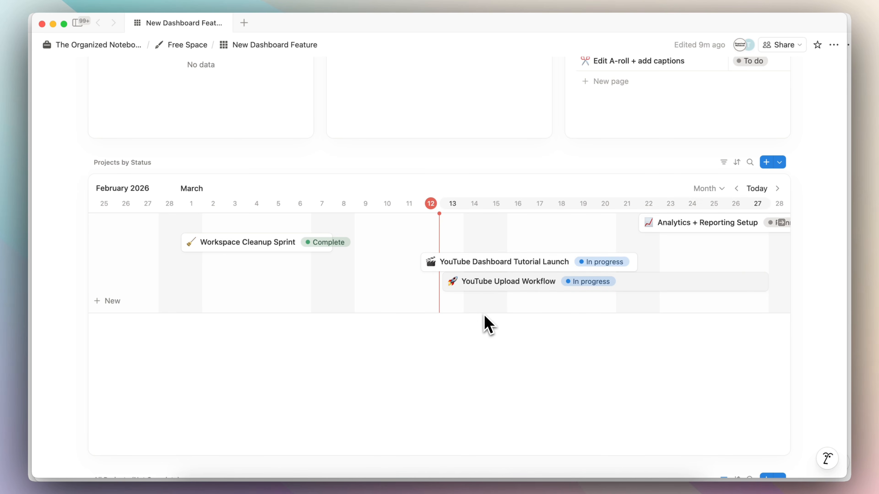
scroll(485, 325, "up", 5)
left_click(263, 117)
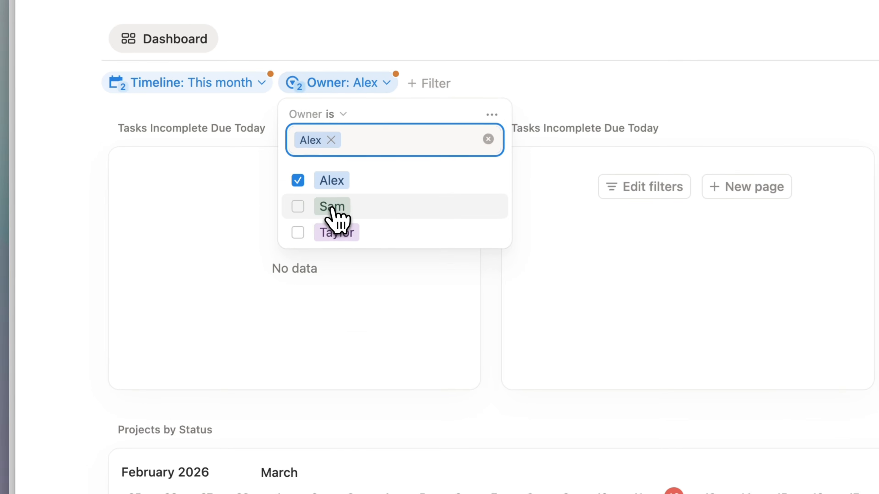
left_click(237, 196)
left_click(300, 183)
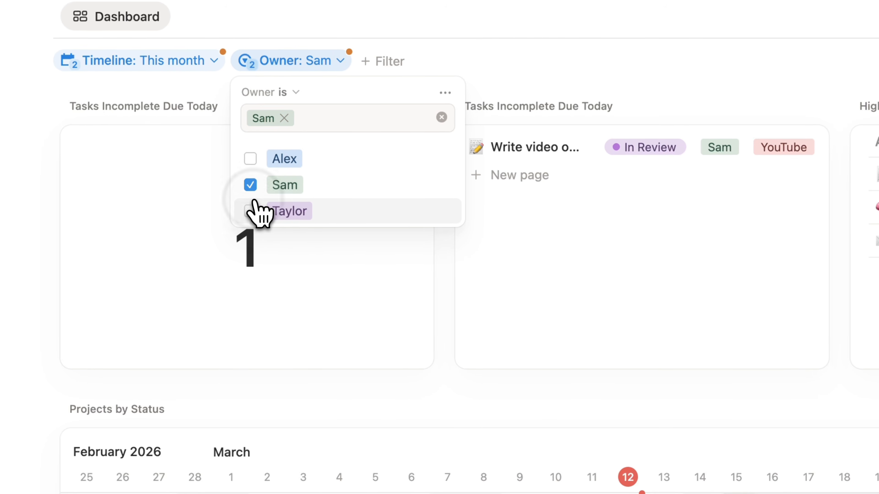
left_click(256, 211)
left_click(254, 189)
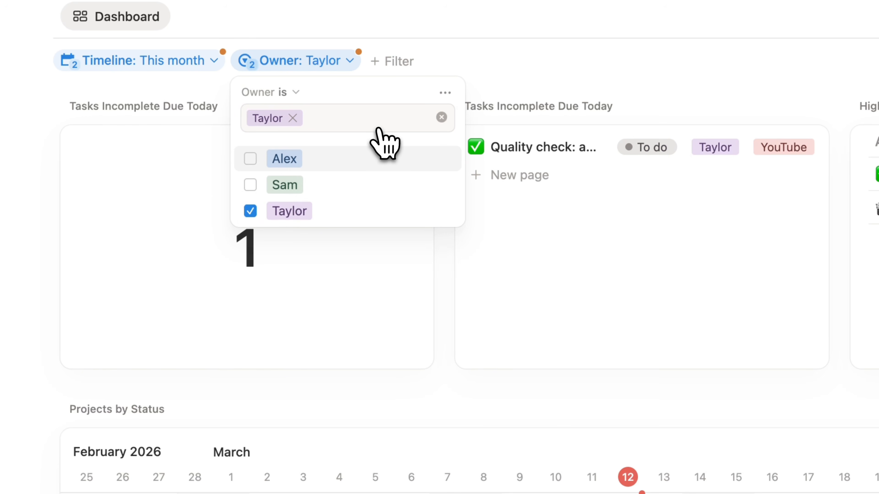
Reset the dashboard to discard the unsaved Timeline and Owner filters
left_click(589, 55)
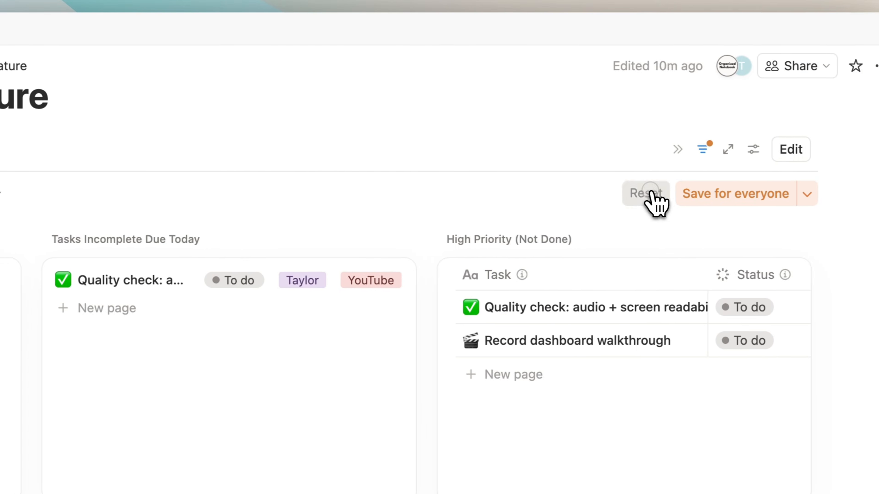
left_click(837, 188)
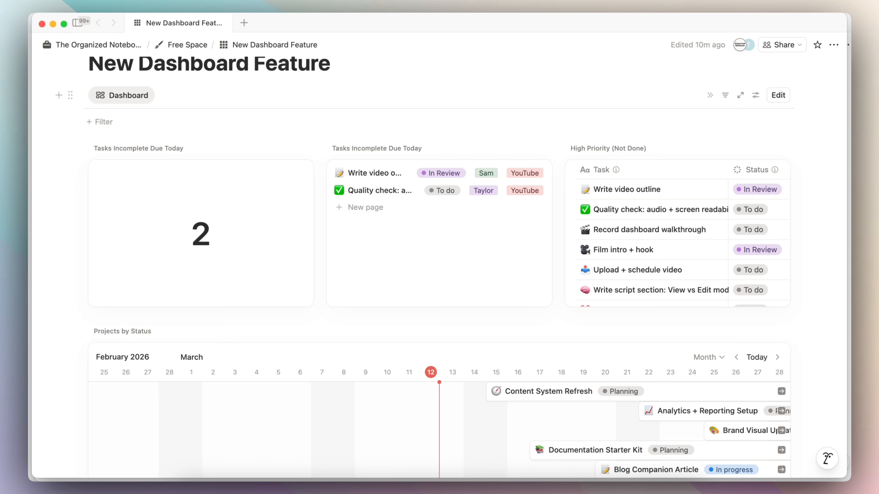
scroll(569, 145, "up", 2)
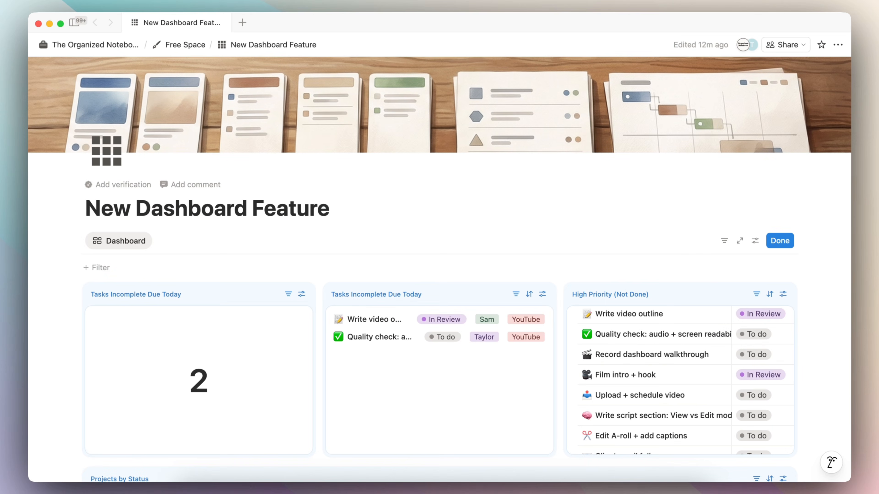
Move the Projects by Status widget into the first row, beside the High Priority (Not Done) widget
scroll(437, 194, "down", 3)
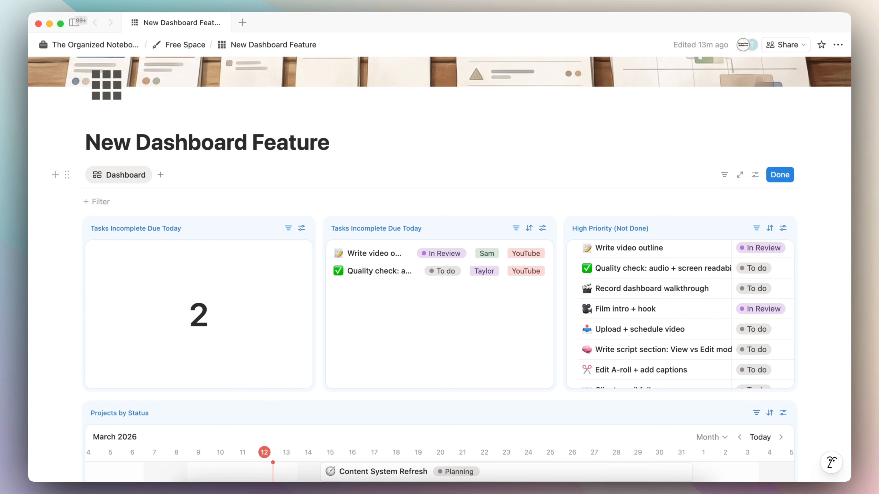
scroll(424, 192, "down", 1)
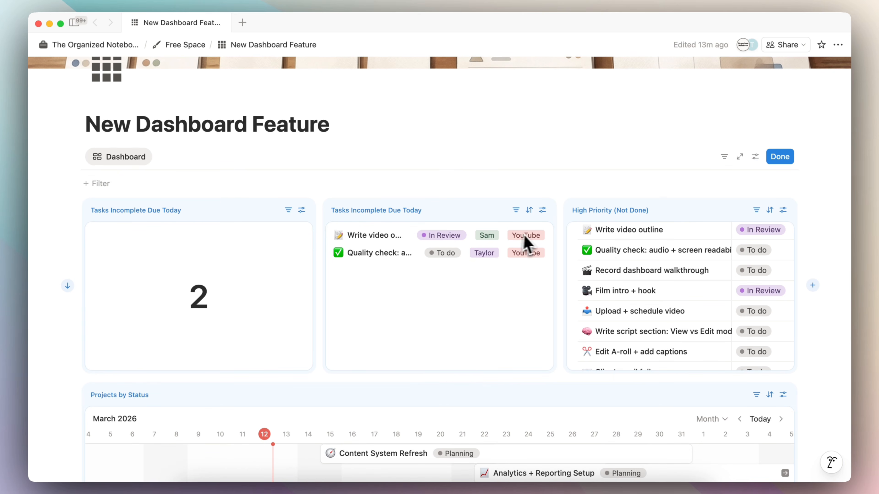
scroll(642, 256, "down", 1)
scroll(646, 280, "up", 2)
scroll(646, 280, "down", 6)
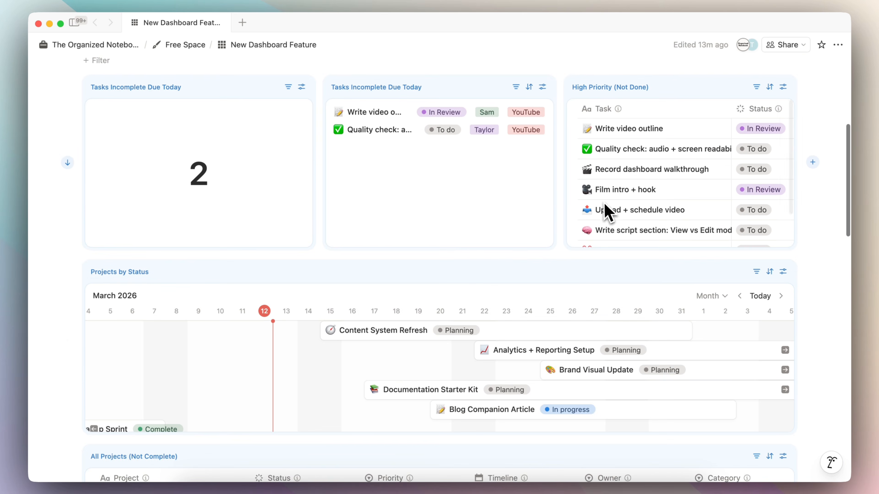
left_click_drag(103, 280, 763, 156)
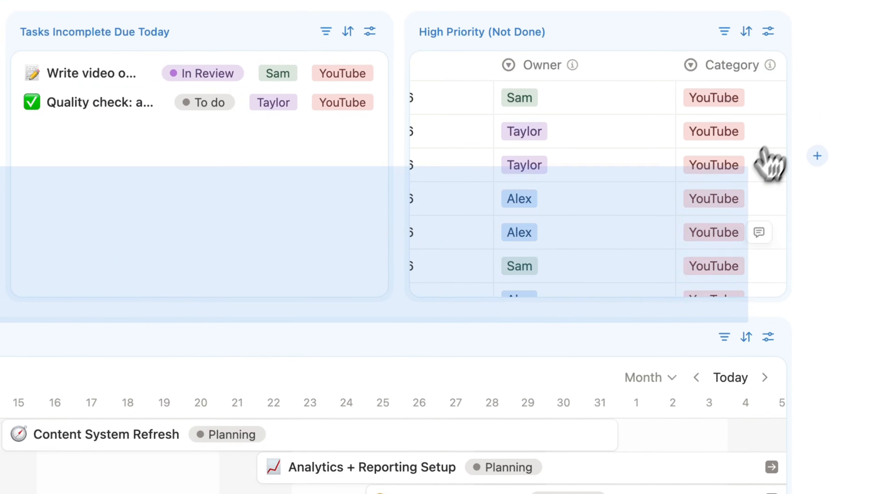
left_click_drag(439, 337, 796, 163)
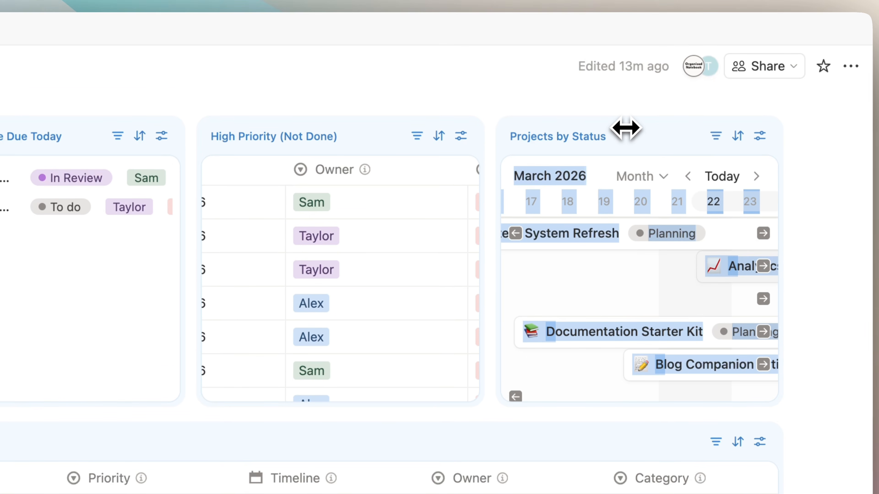
Move the Projects by Status widget back to its own row above All Projects (Not Complete)
left_click_drag(627, 129, 335, 467)
scroll(327, 460, "up", 3)
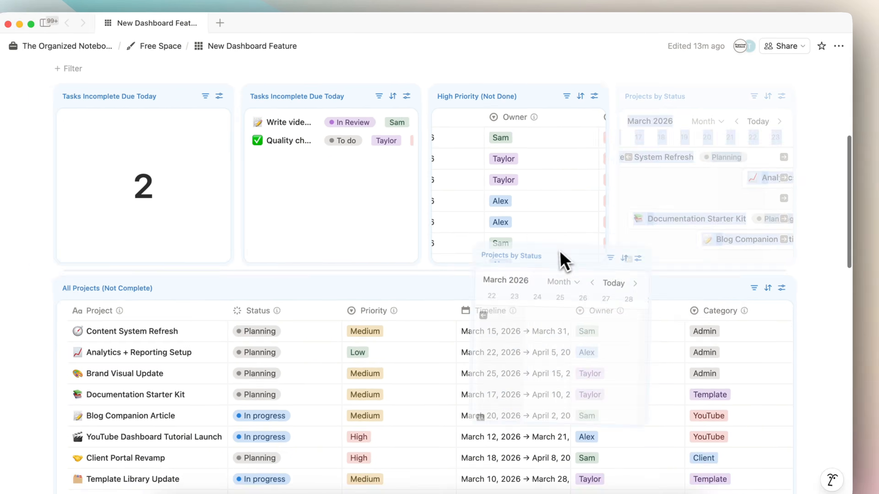
scroll(522, 291, "up", 2)
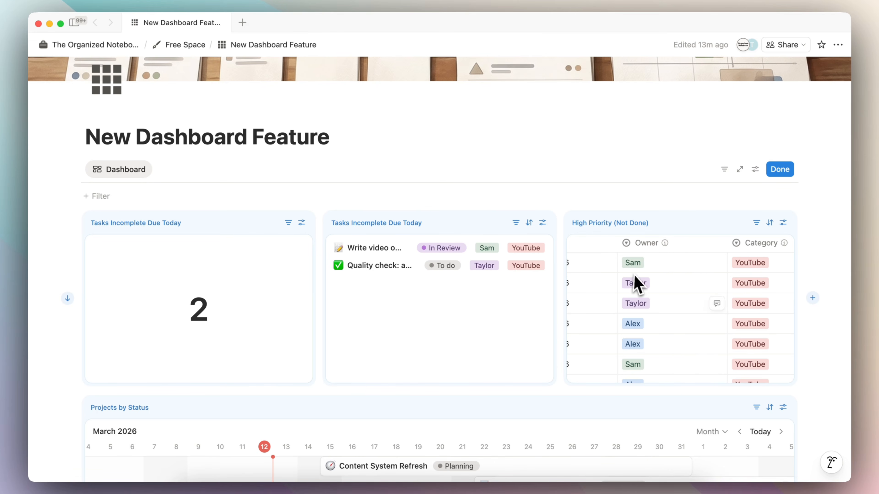
scroll(680, 304, "left", 5)
scroll(680, 304, "left", 6)
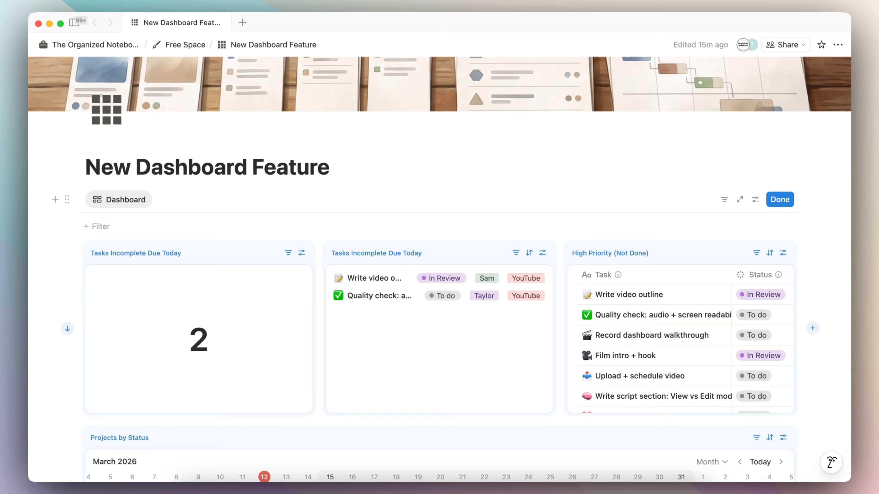
scroll(439, 277, "down", 3)
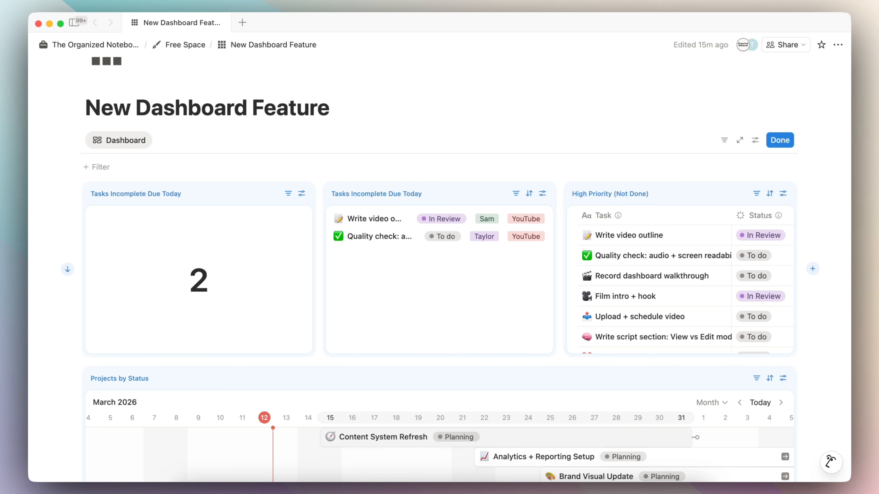